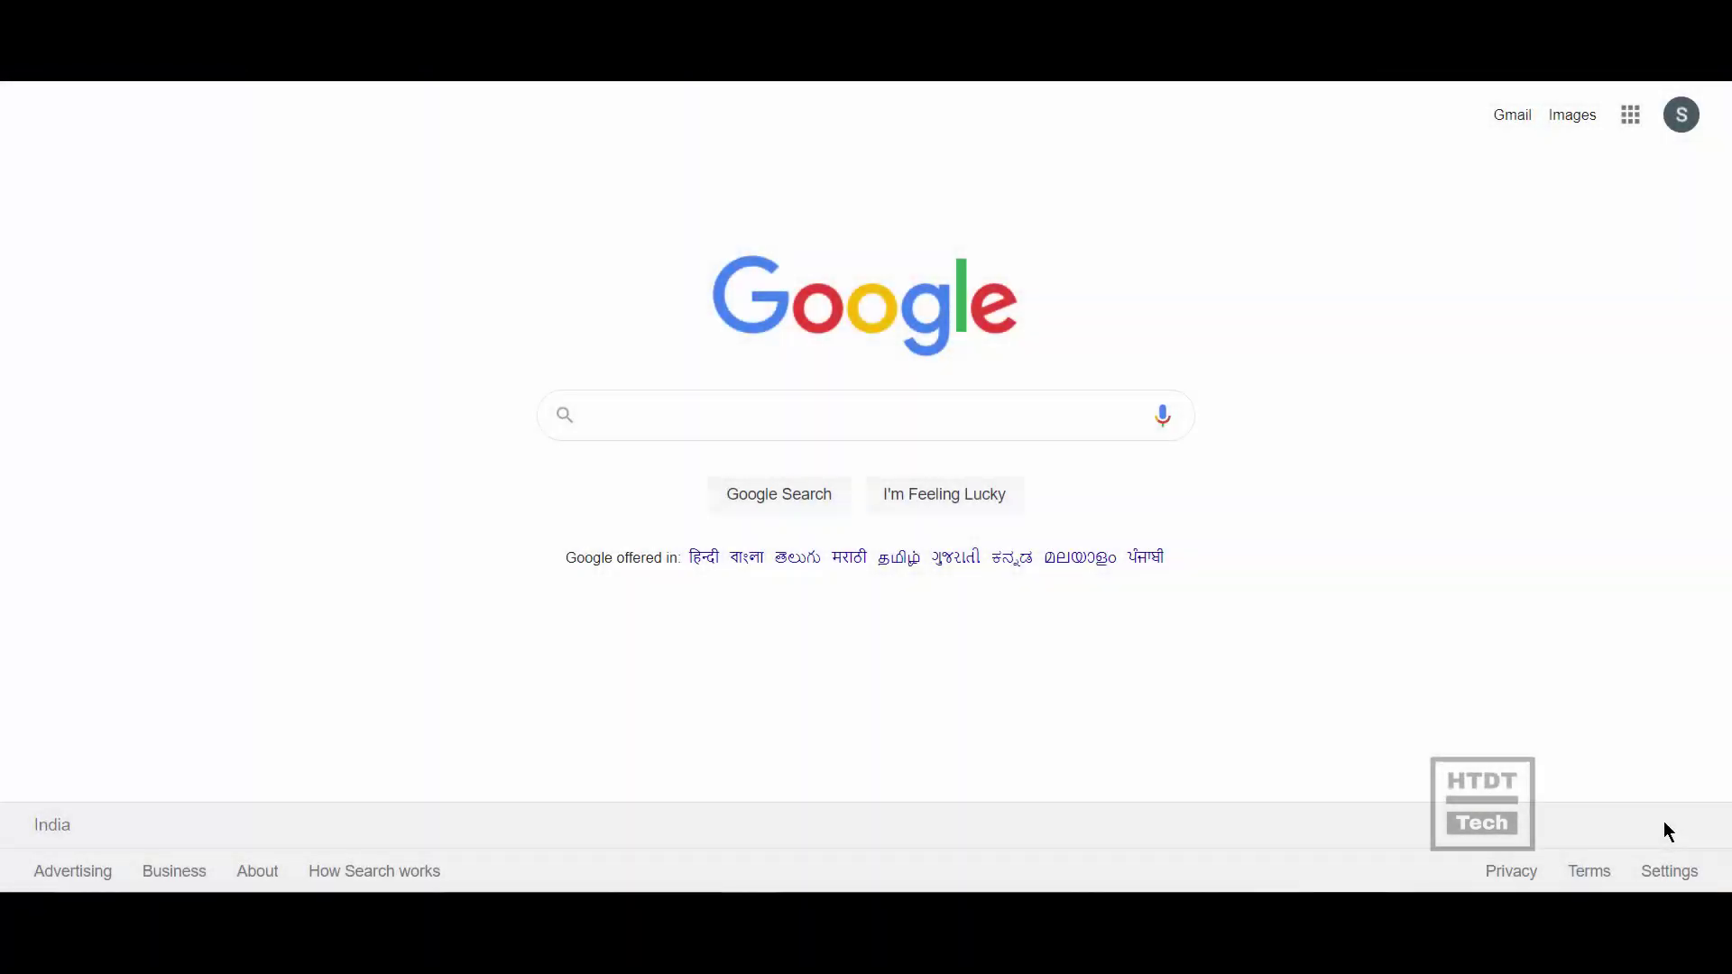
- Search Google for 'paypal' and open the official 'PayPal: Send Money…' result
click(758, 417)
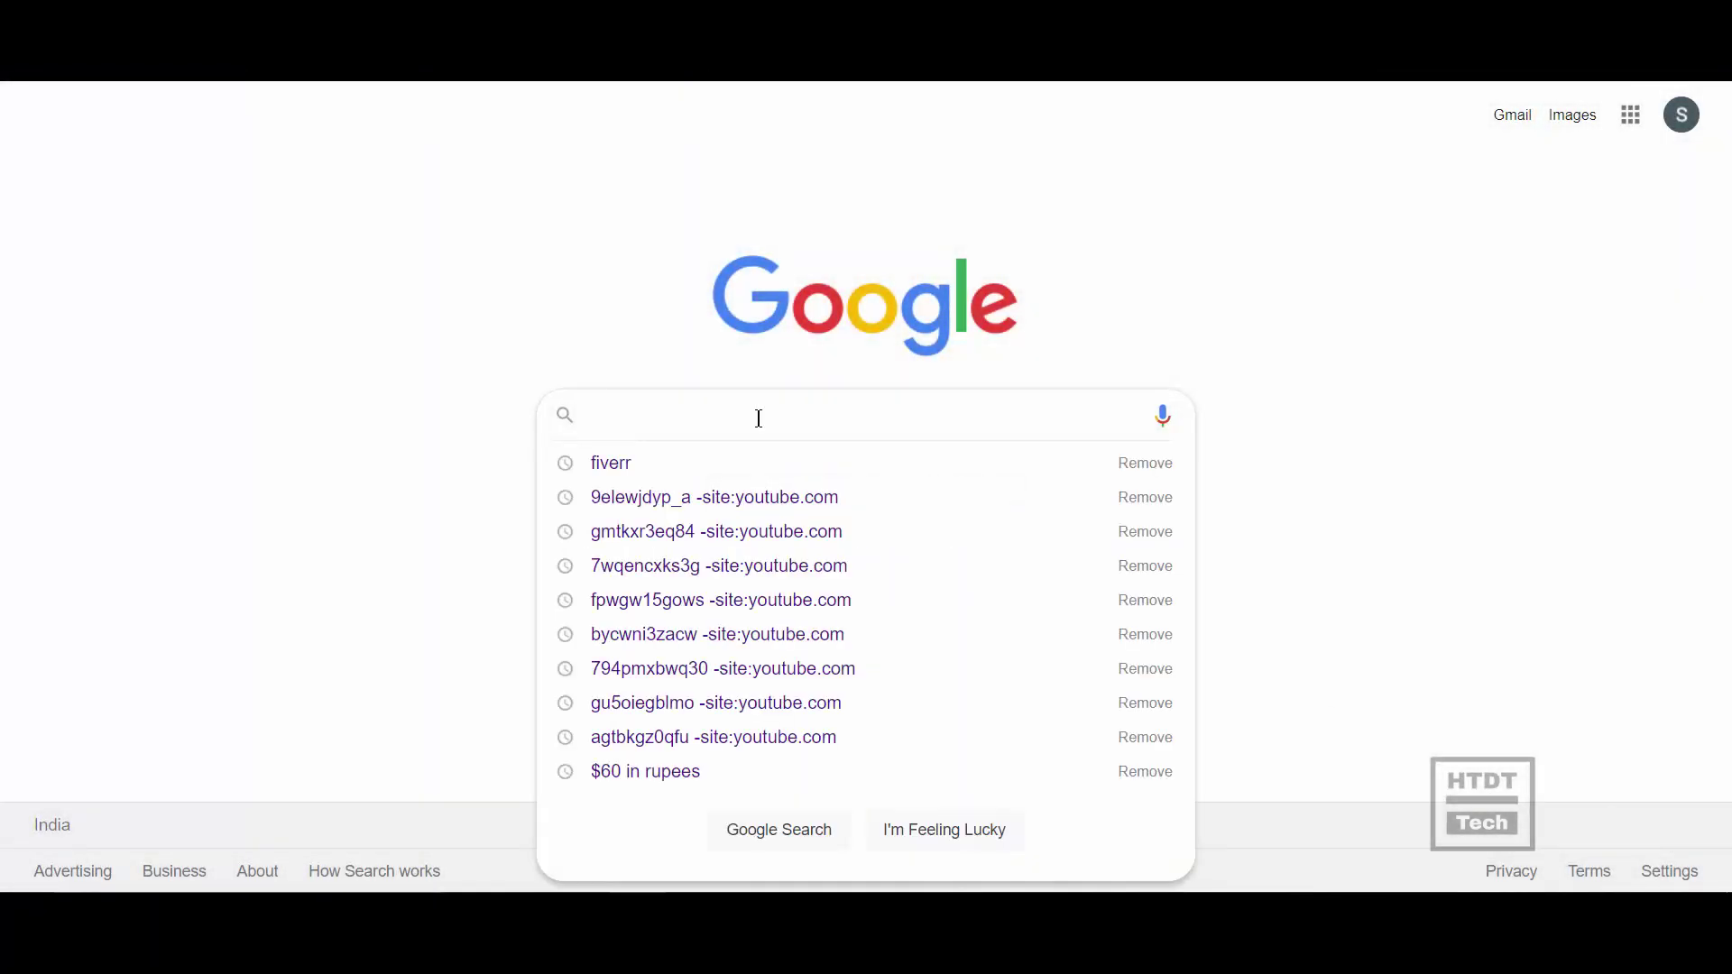
text(paypal)
key(Return)
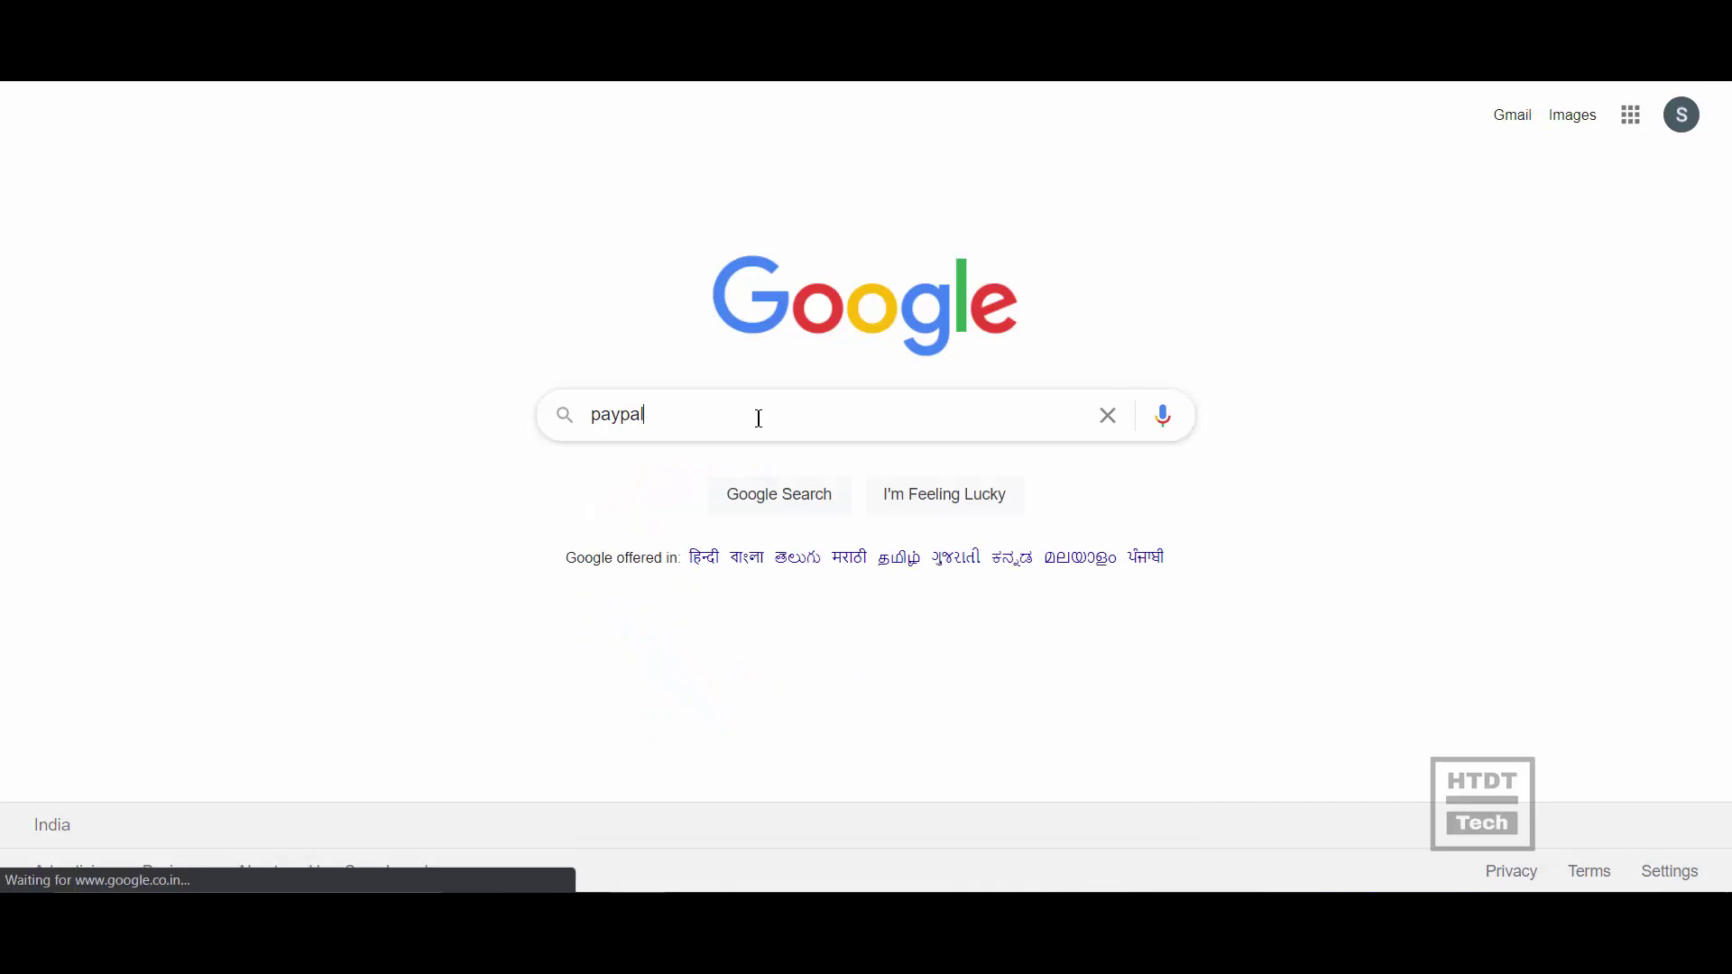
click(270, 317)
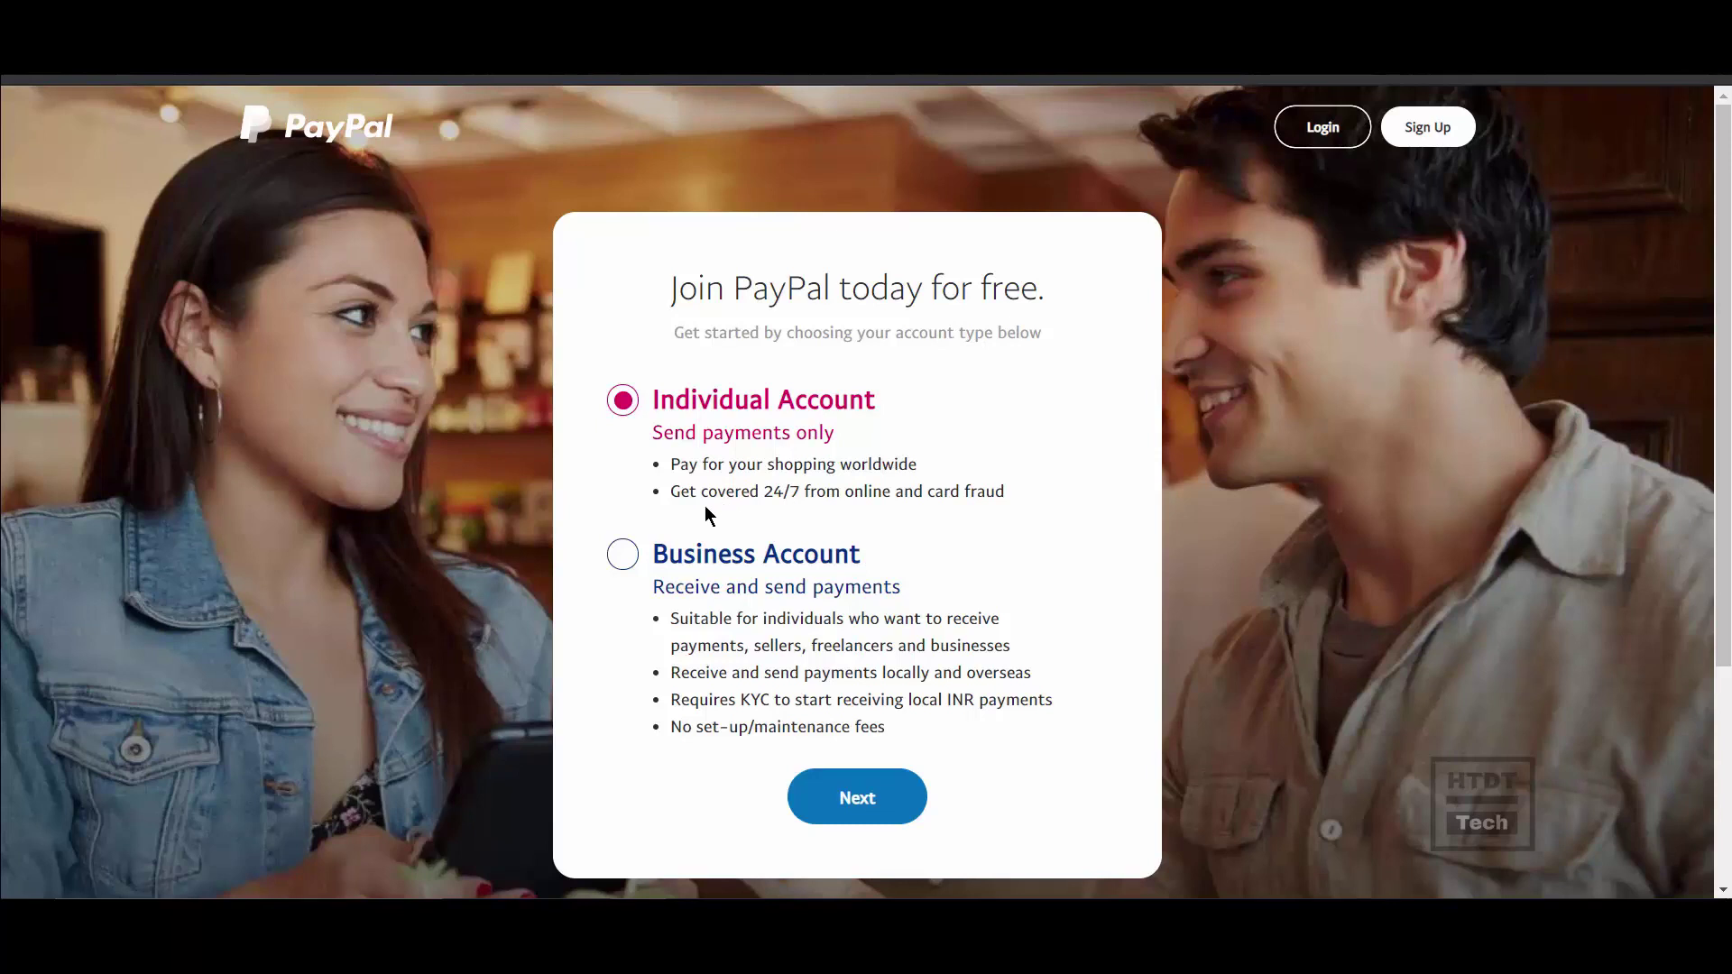
- Continue PayPal sign-up with Individual Account selected
click(873, 797)
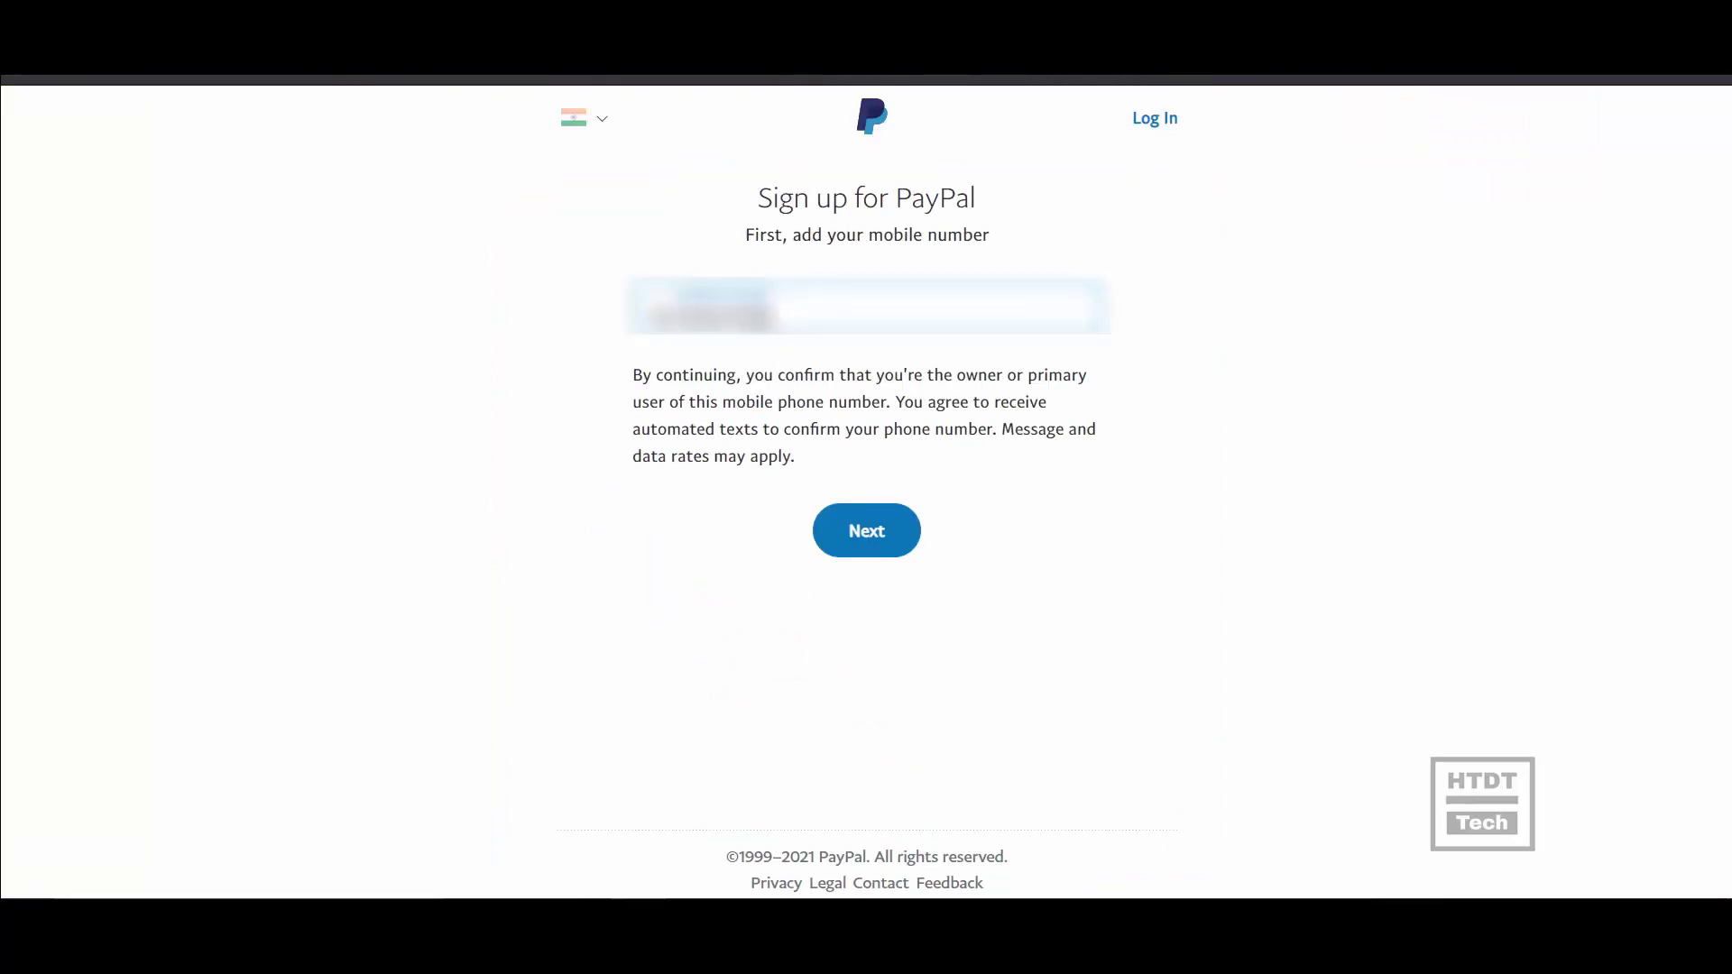
- Enter the texted phone code and the email, then set and confirm the account password
click(863, 534)
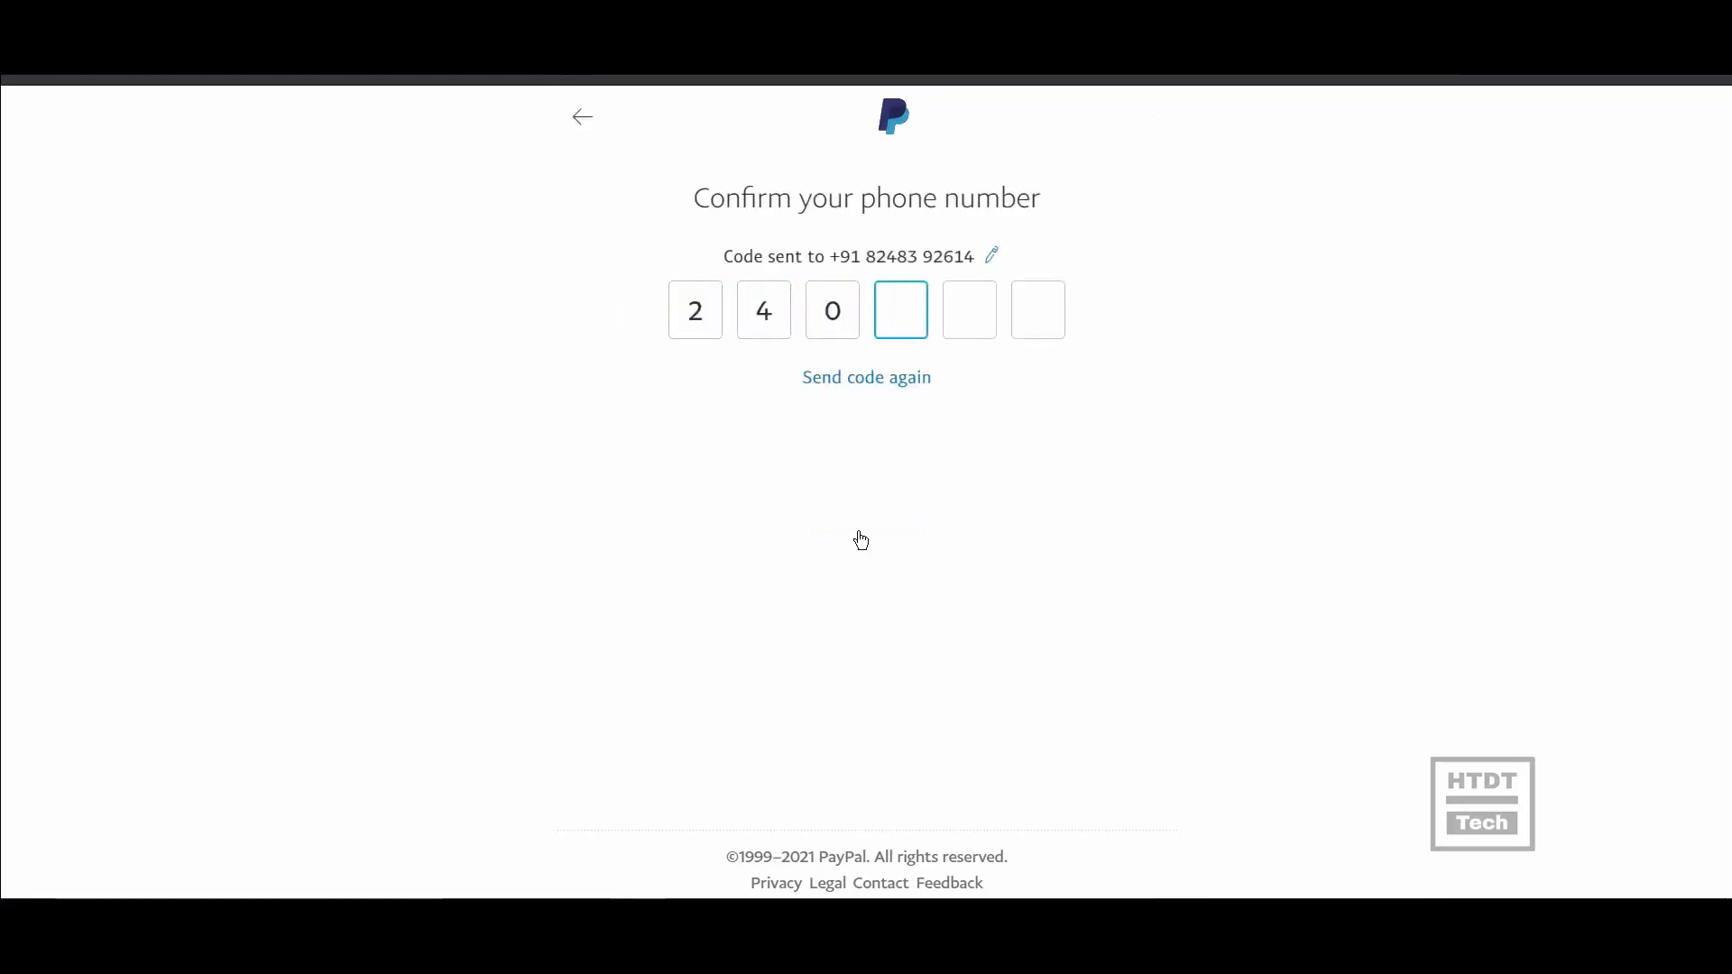
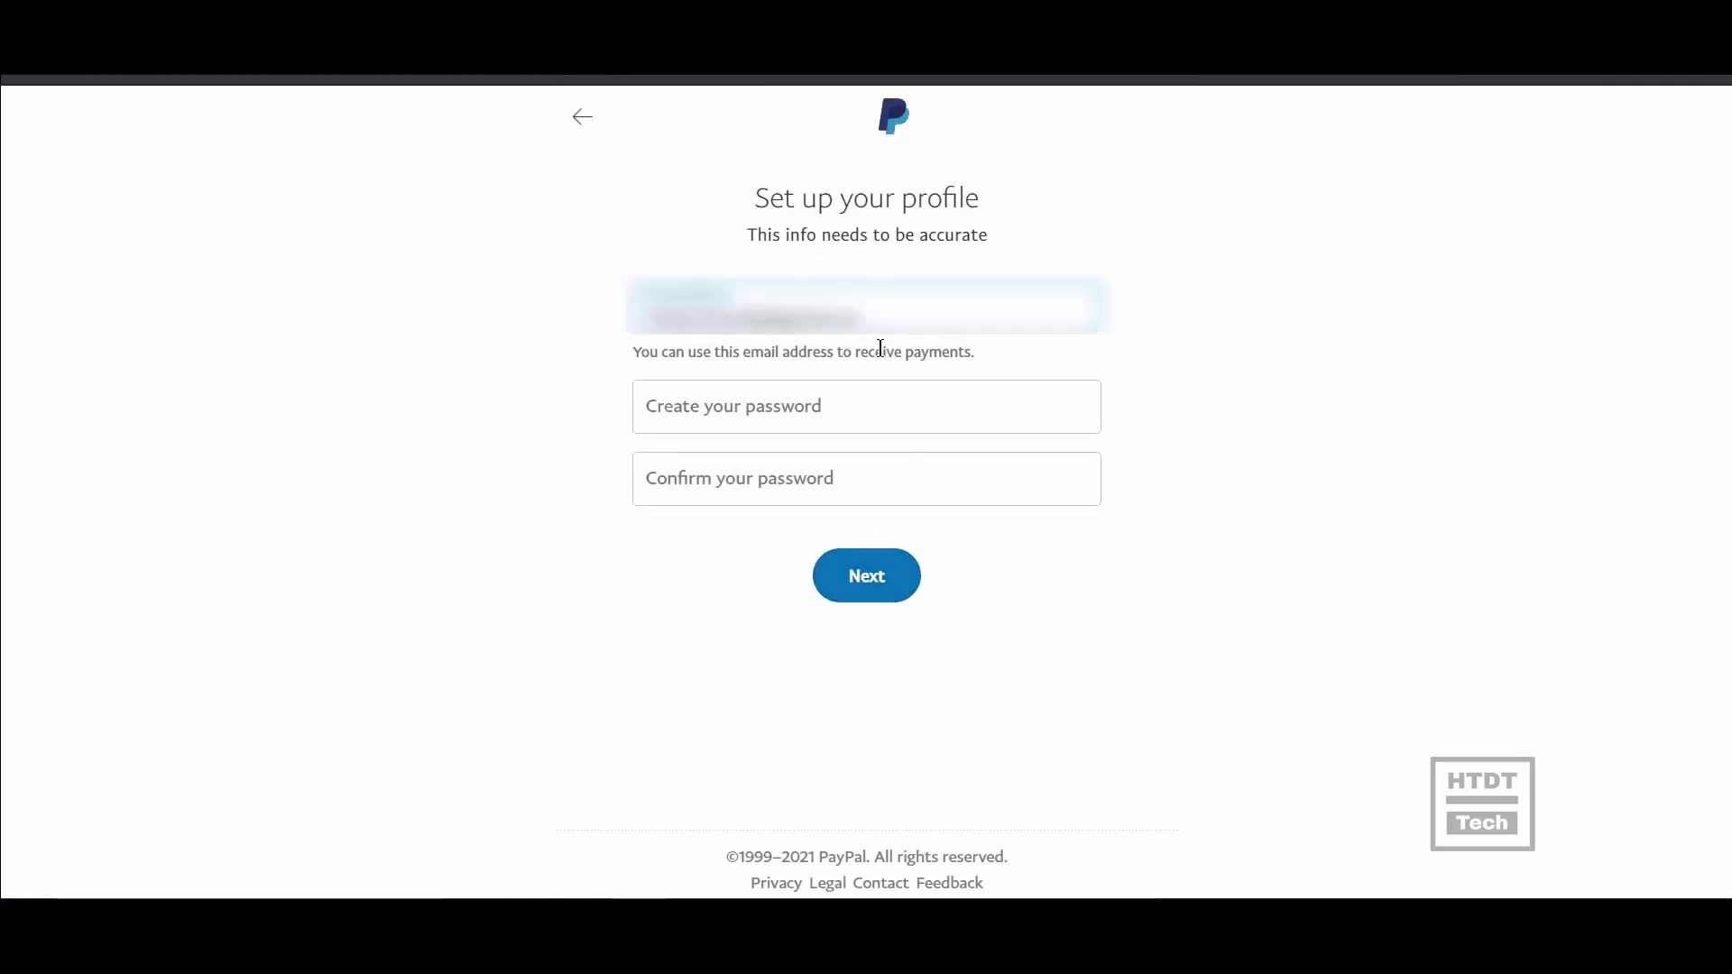
click(885, 421)
text([masked password, 11 characters])
click(909, 465)
text([masked password, 9 characters][masked password, 2 characters])
key(Return)
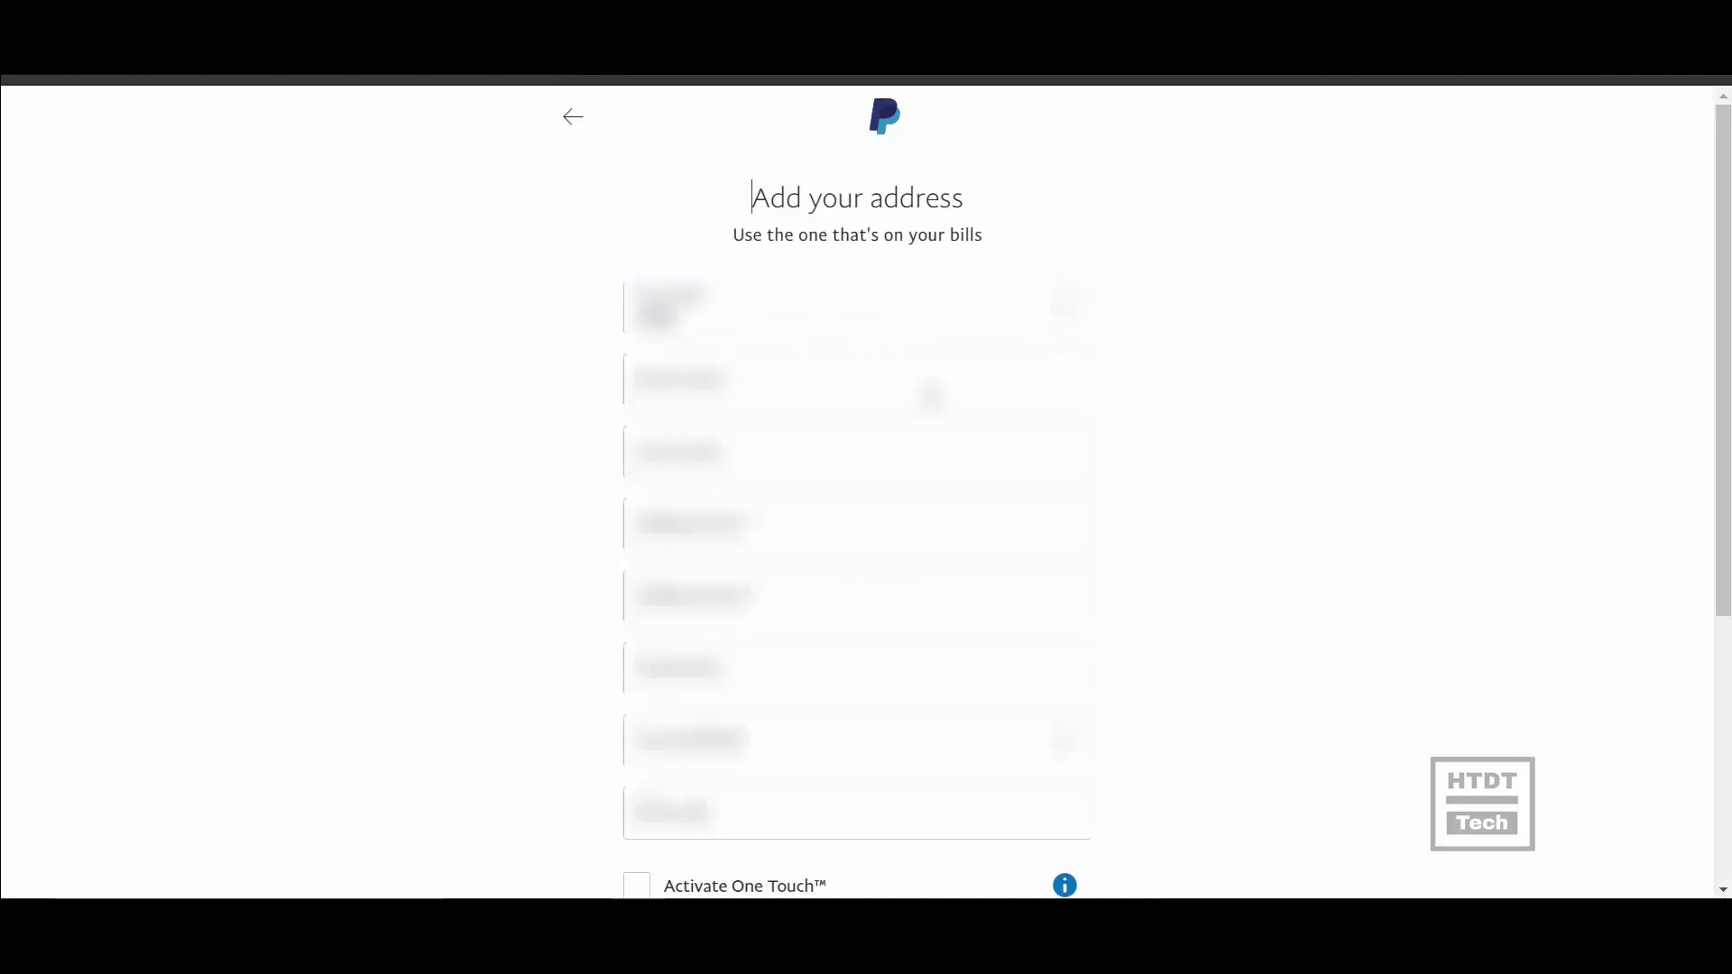
- Fill in the first name and home address fields on the Add your address form
click(926, 401)
text([blurred first name][blurred])
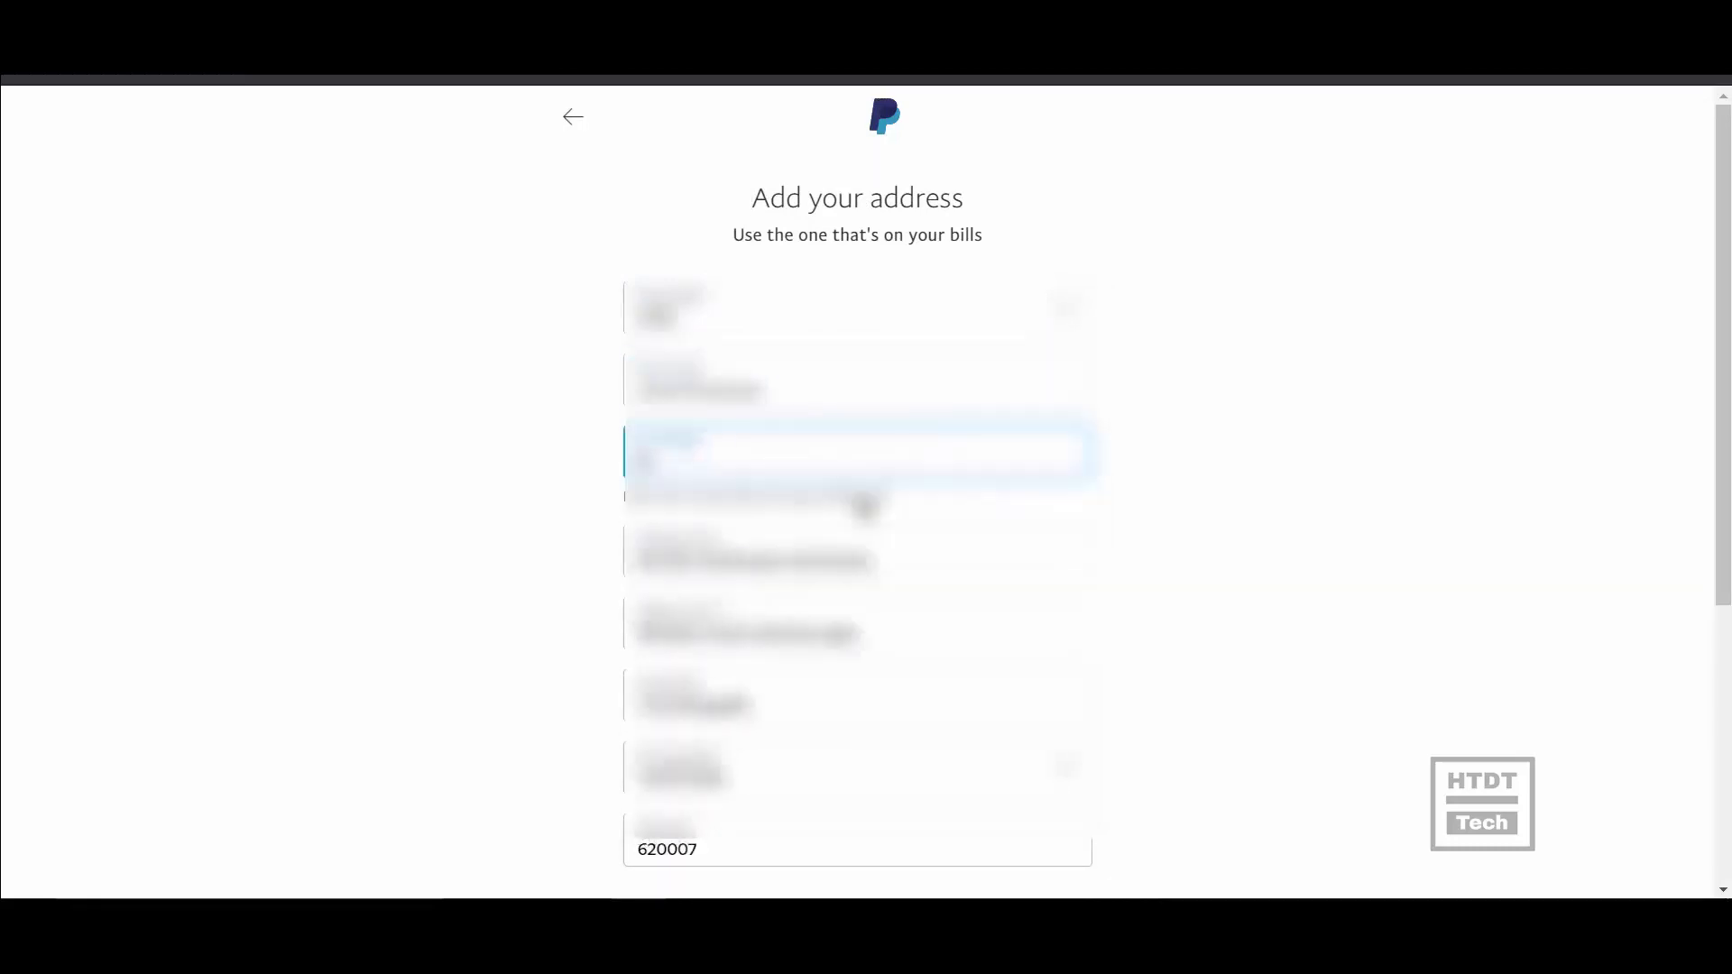
scroll(867, 502, down, 1)
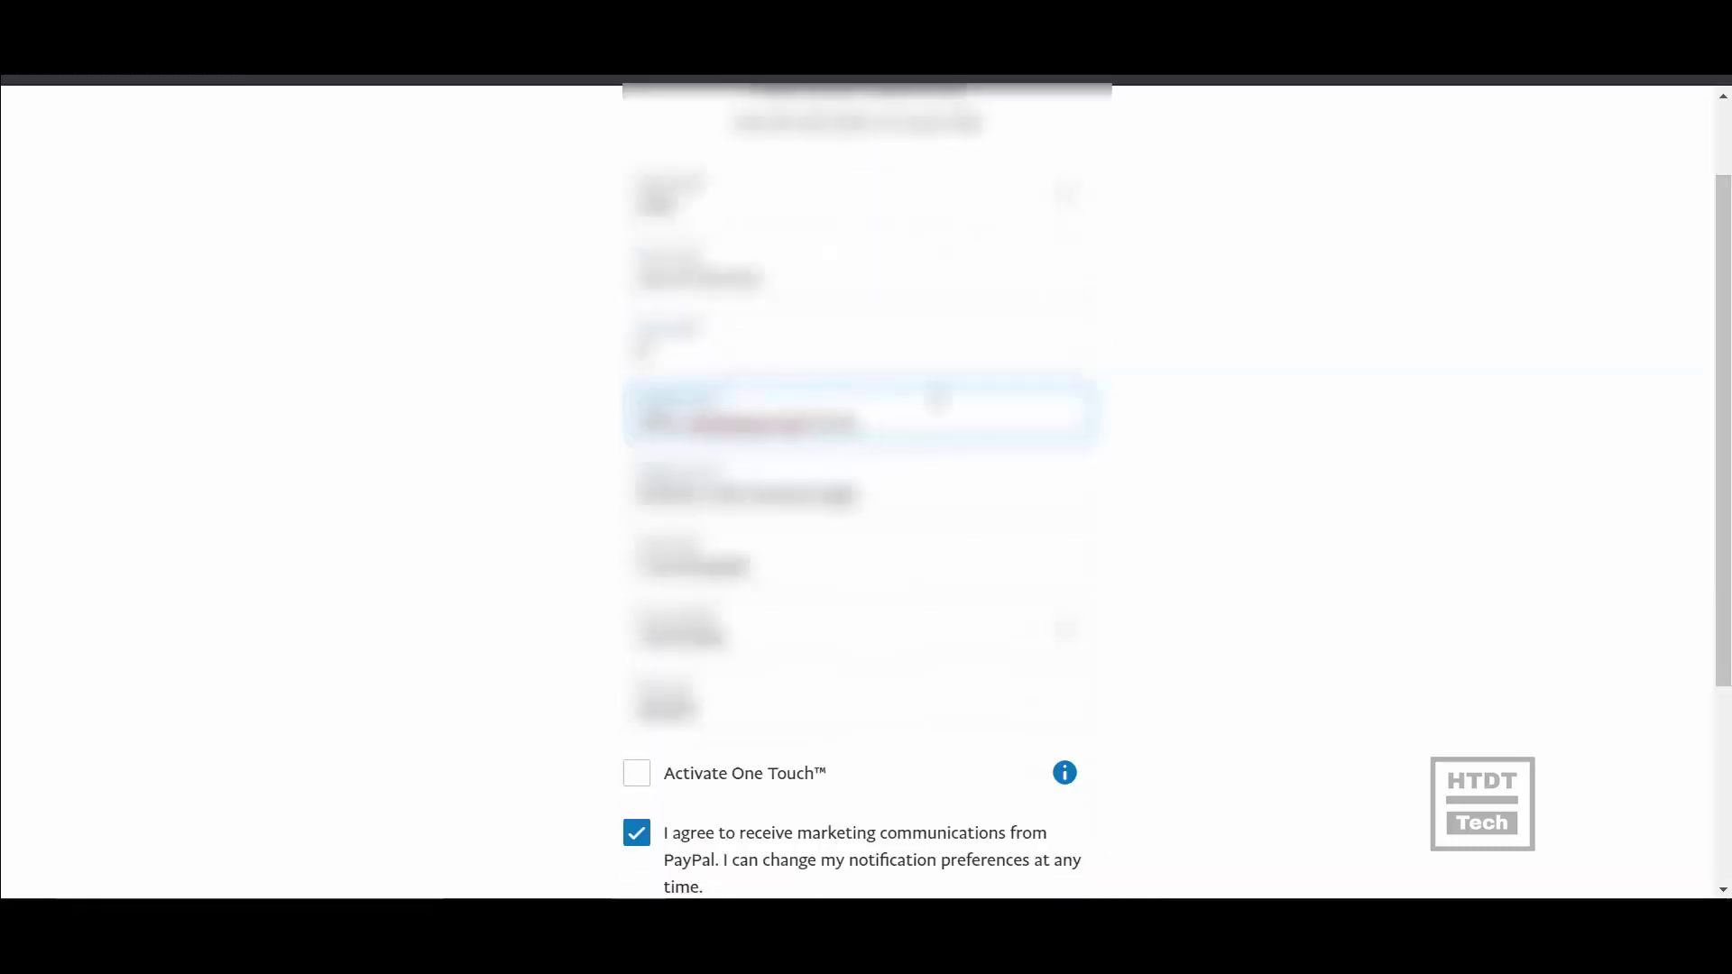
key(Tab)
scroll(1073, 672, down, 1)
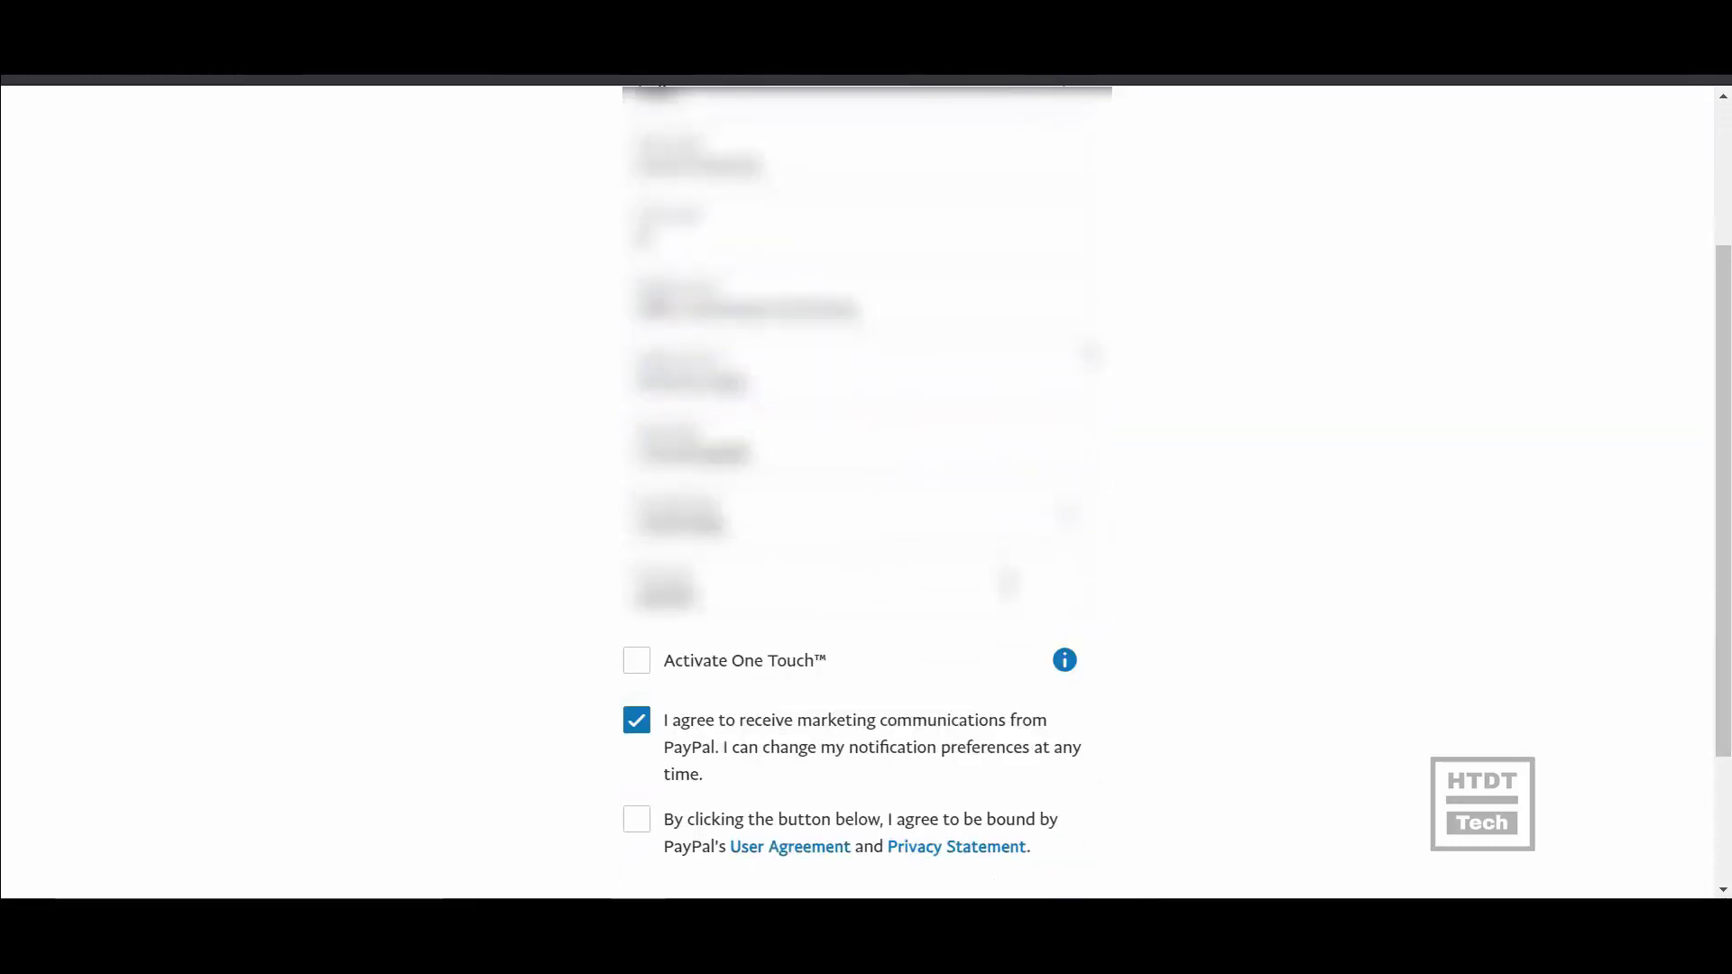
click(1070, 661)
- Accept the User Agreement and Privacy Statement, then choose Agree and Create Account
scroll(1076, 675, down, 1)
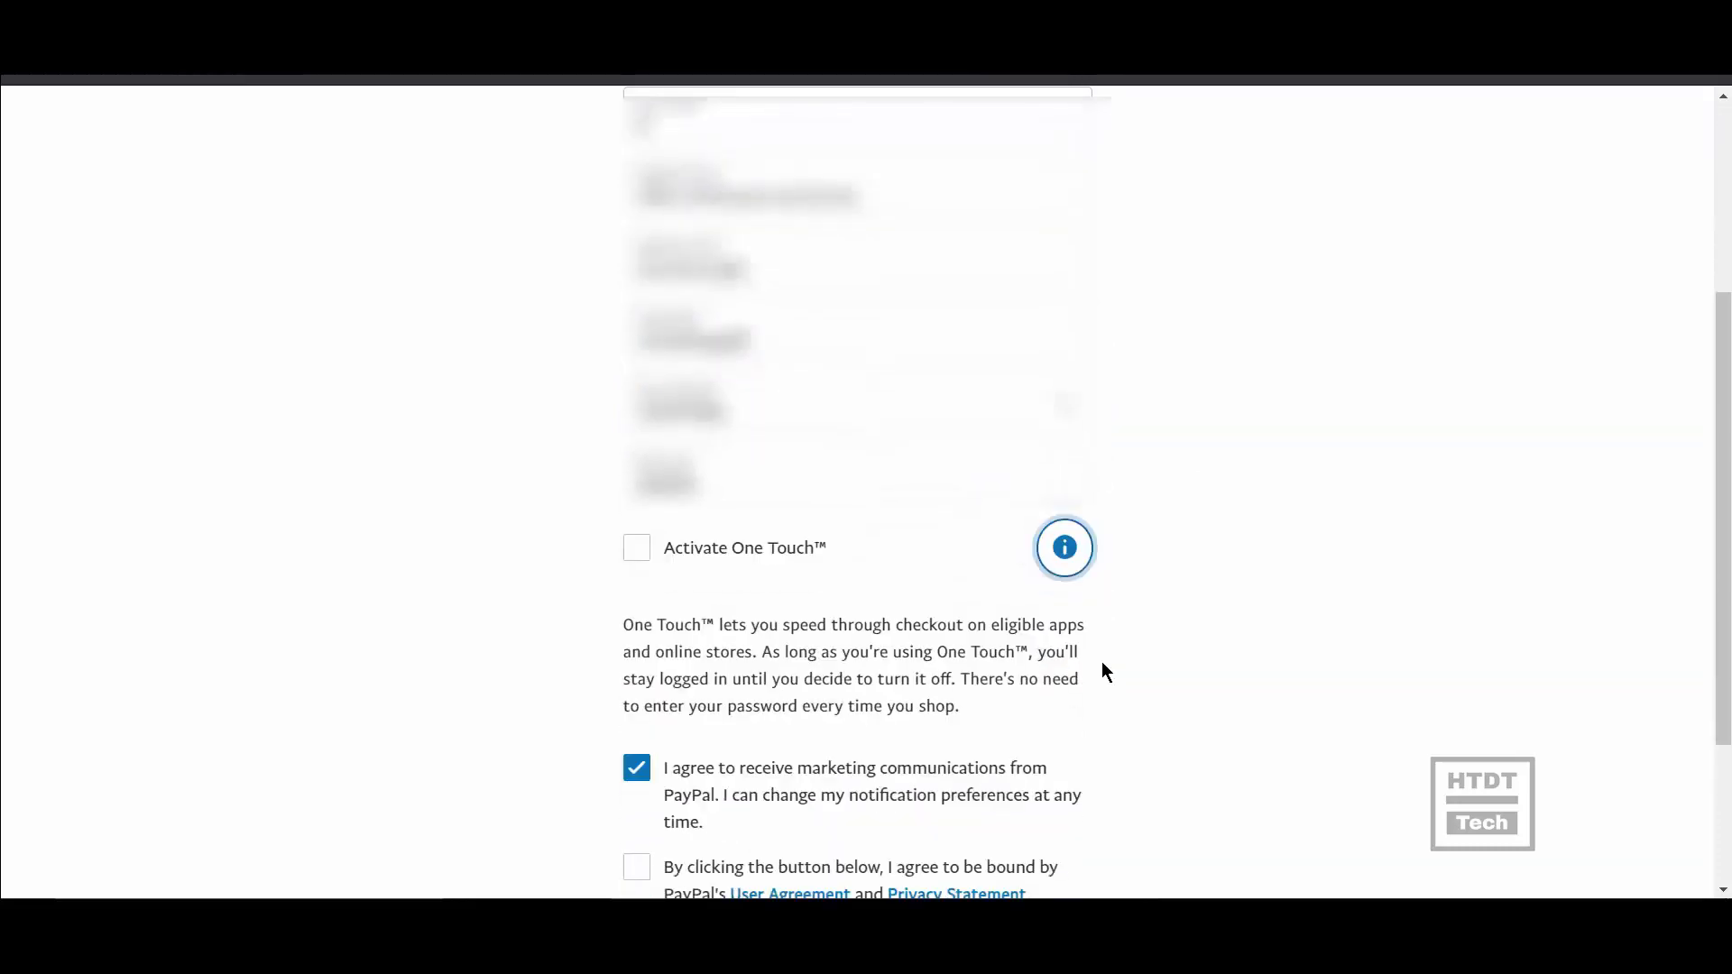
scroll(1101, 673, down, 1)
click(636, 754)
scroll(817, 678, down, 1)
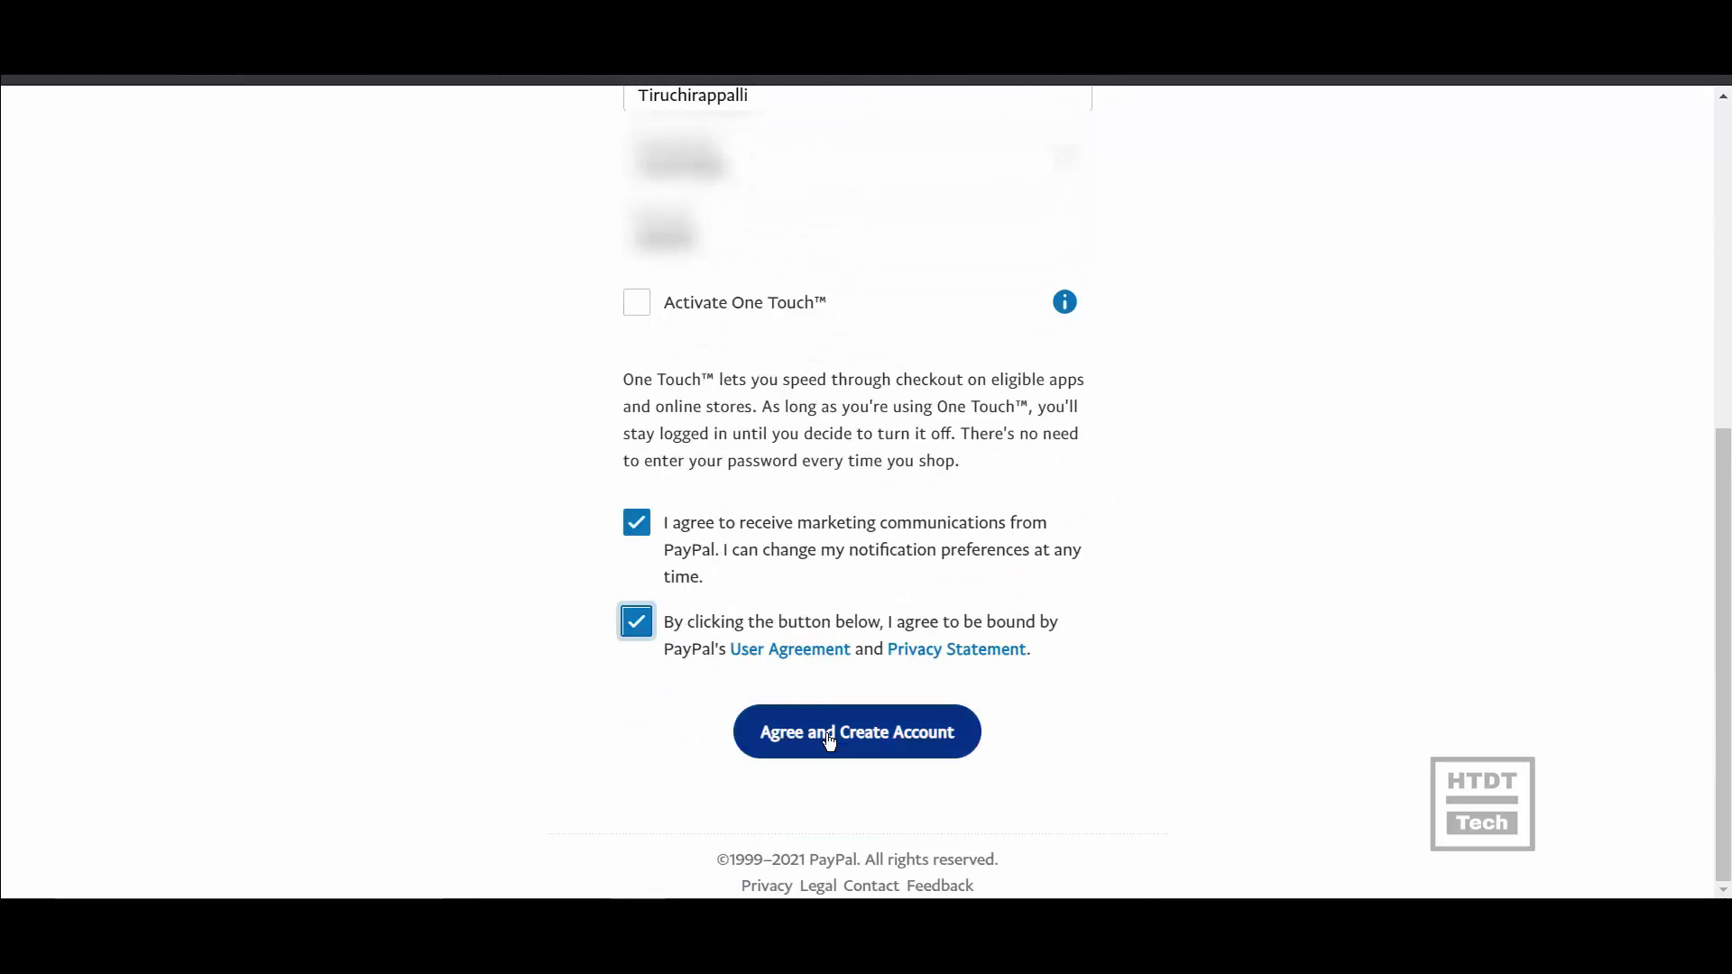
click(816, 774)
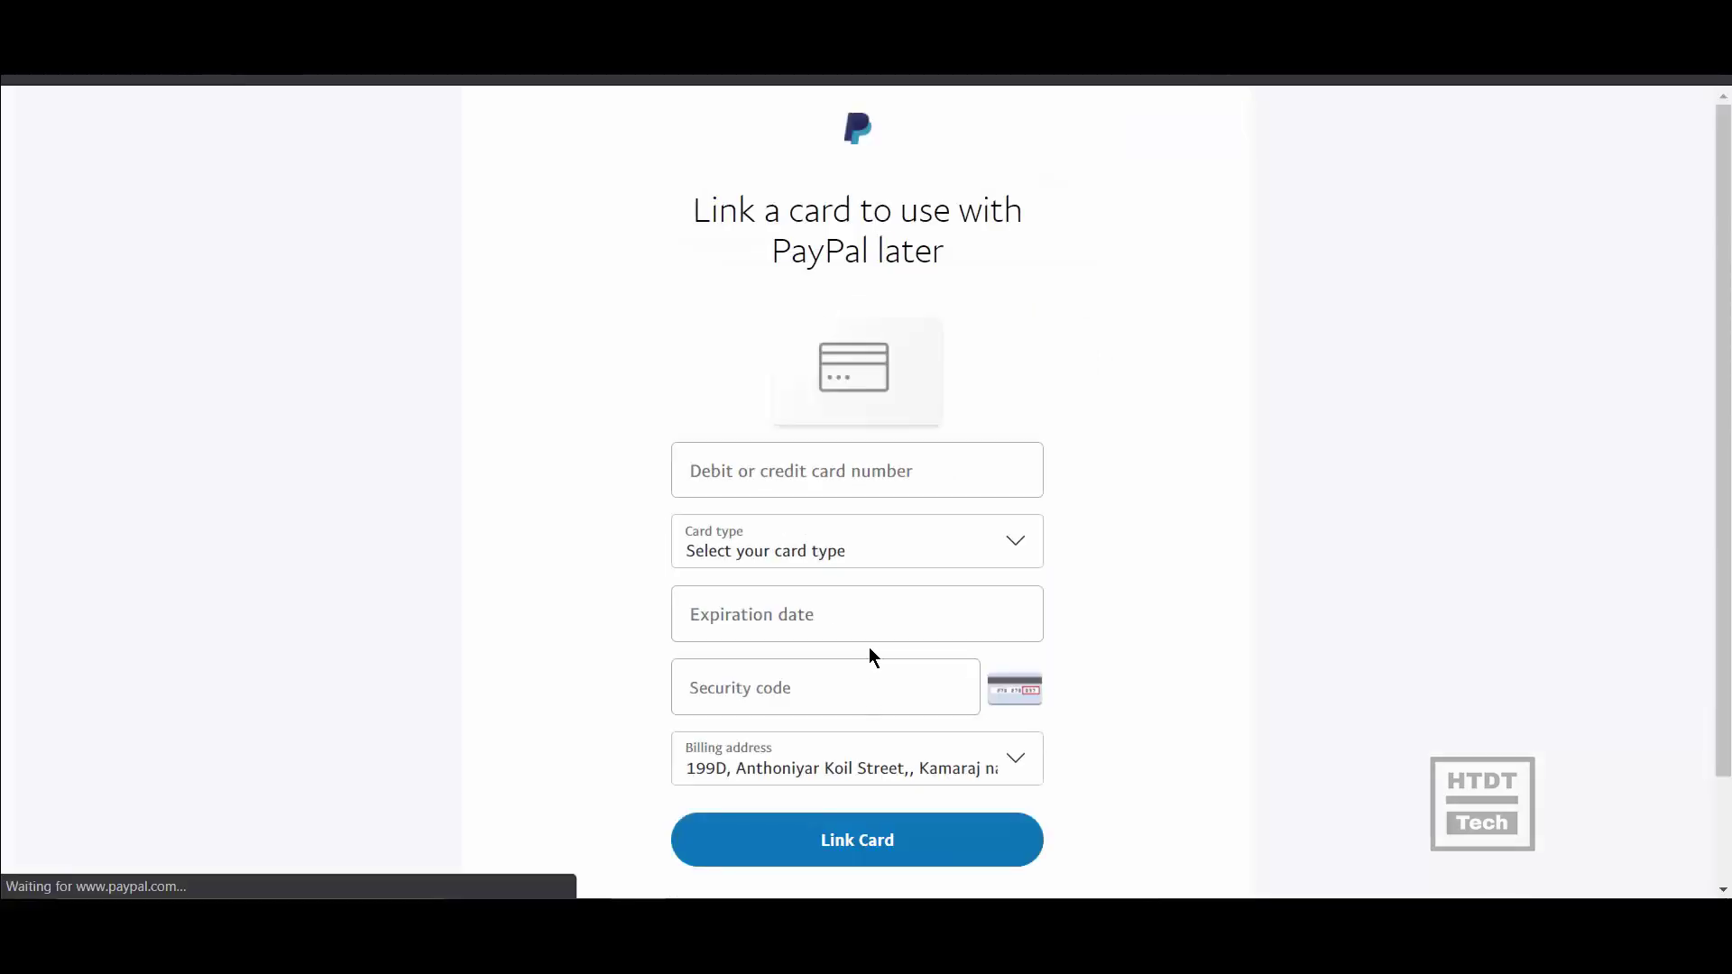
- Link the Visa debit card and confirm it with the bank's one-time password
click(864, 478)
click(520, 221)
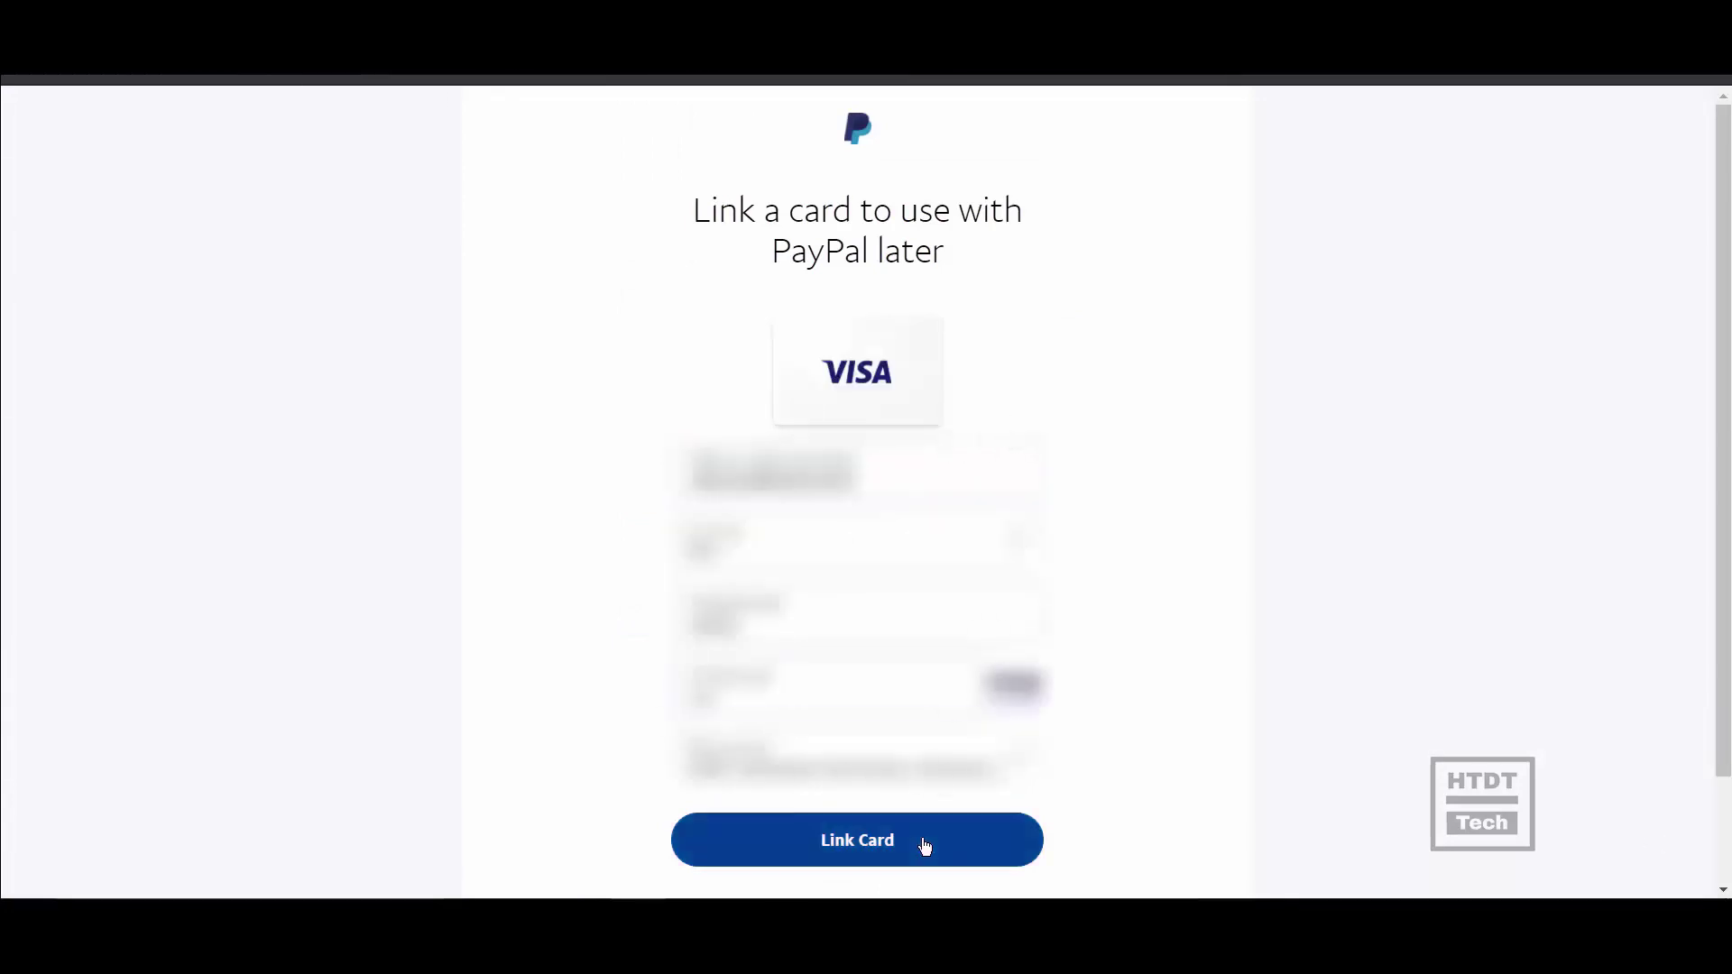
click(921, 841)
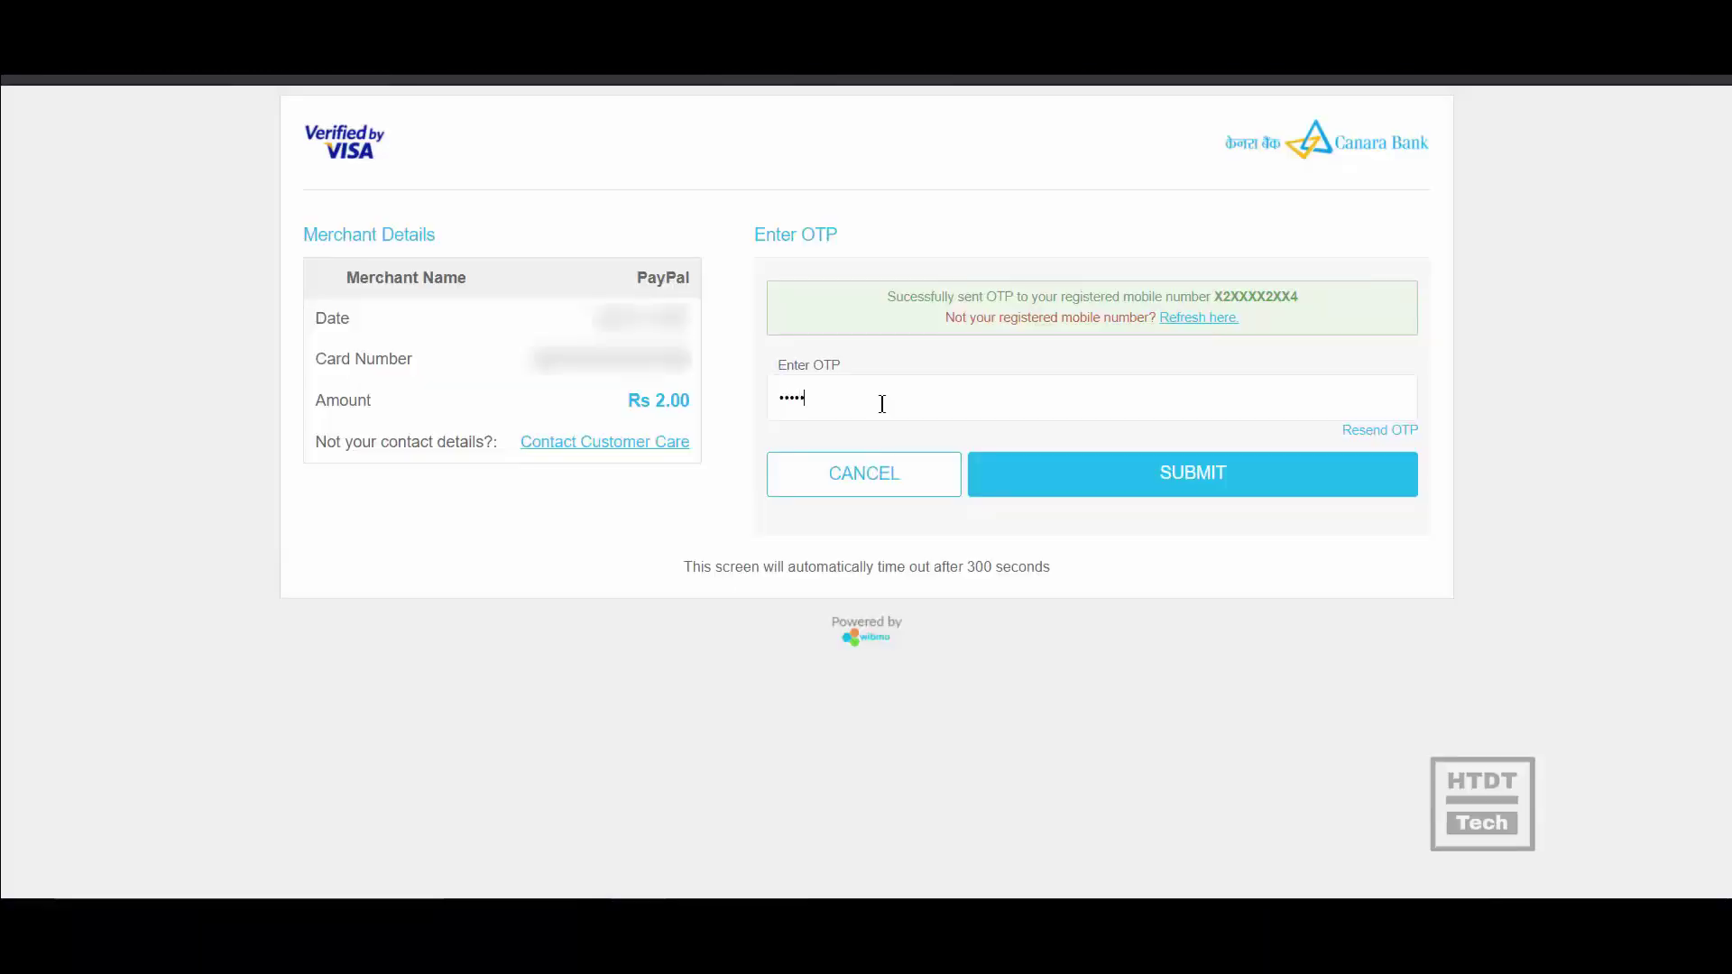
click(1124, 472)
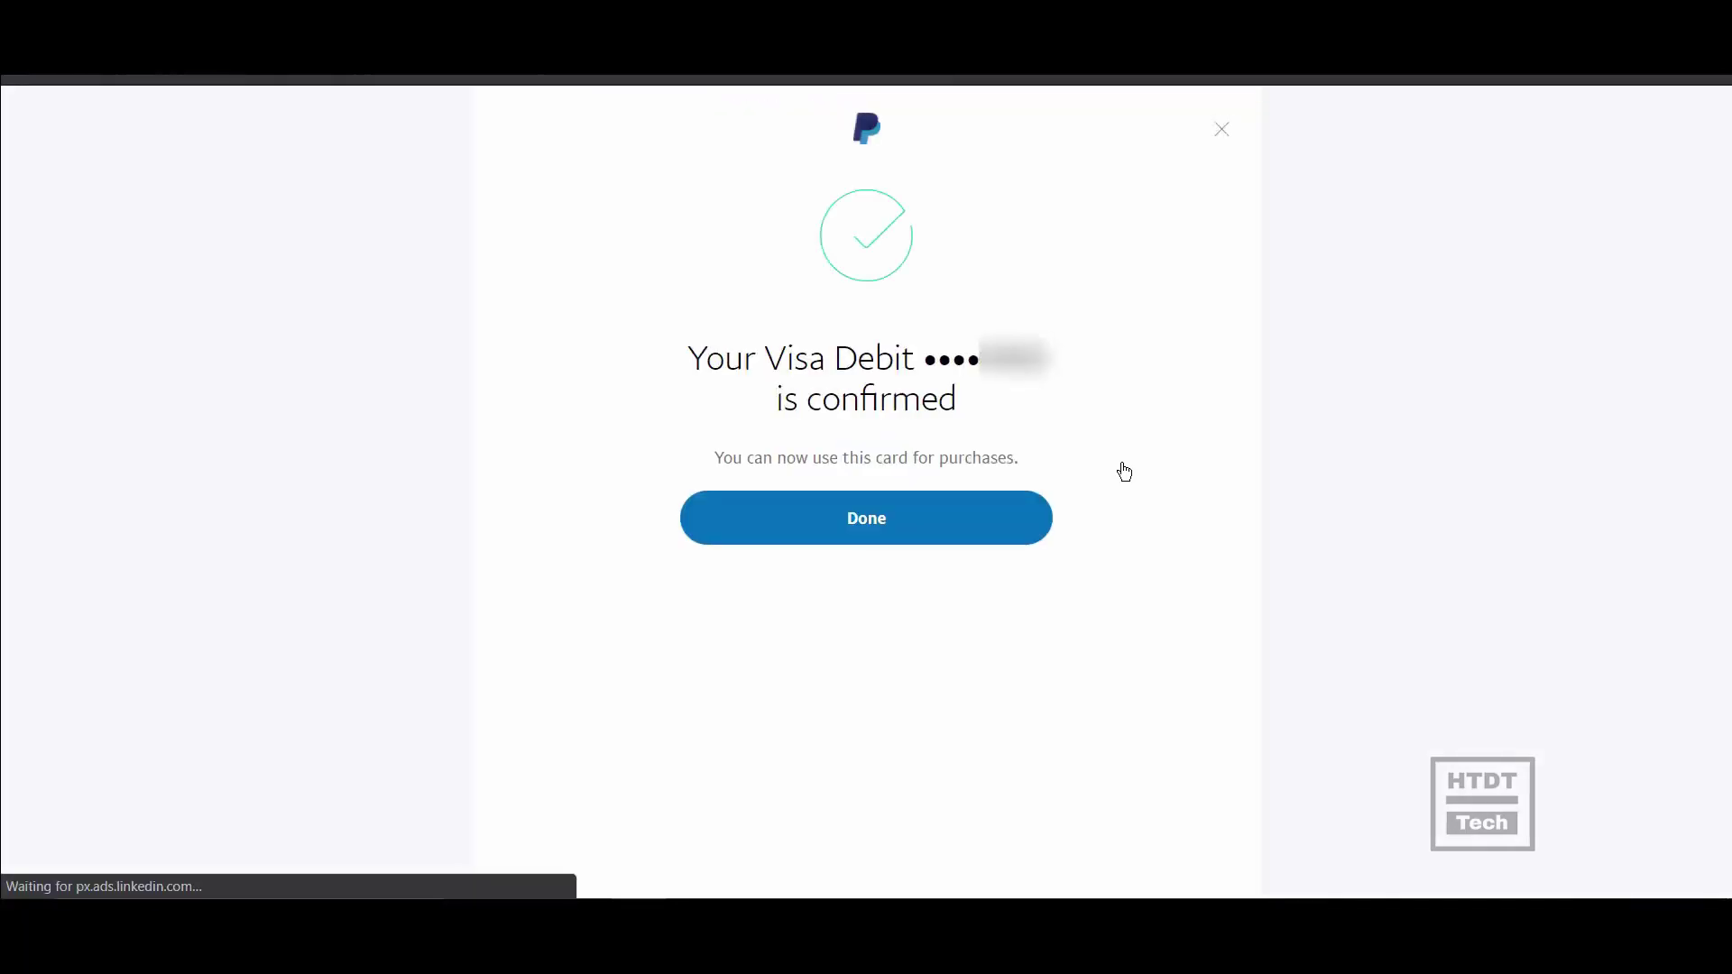
click(945, 531)
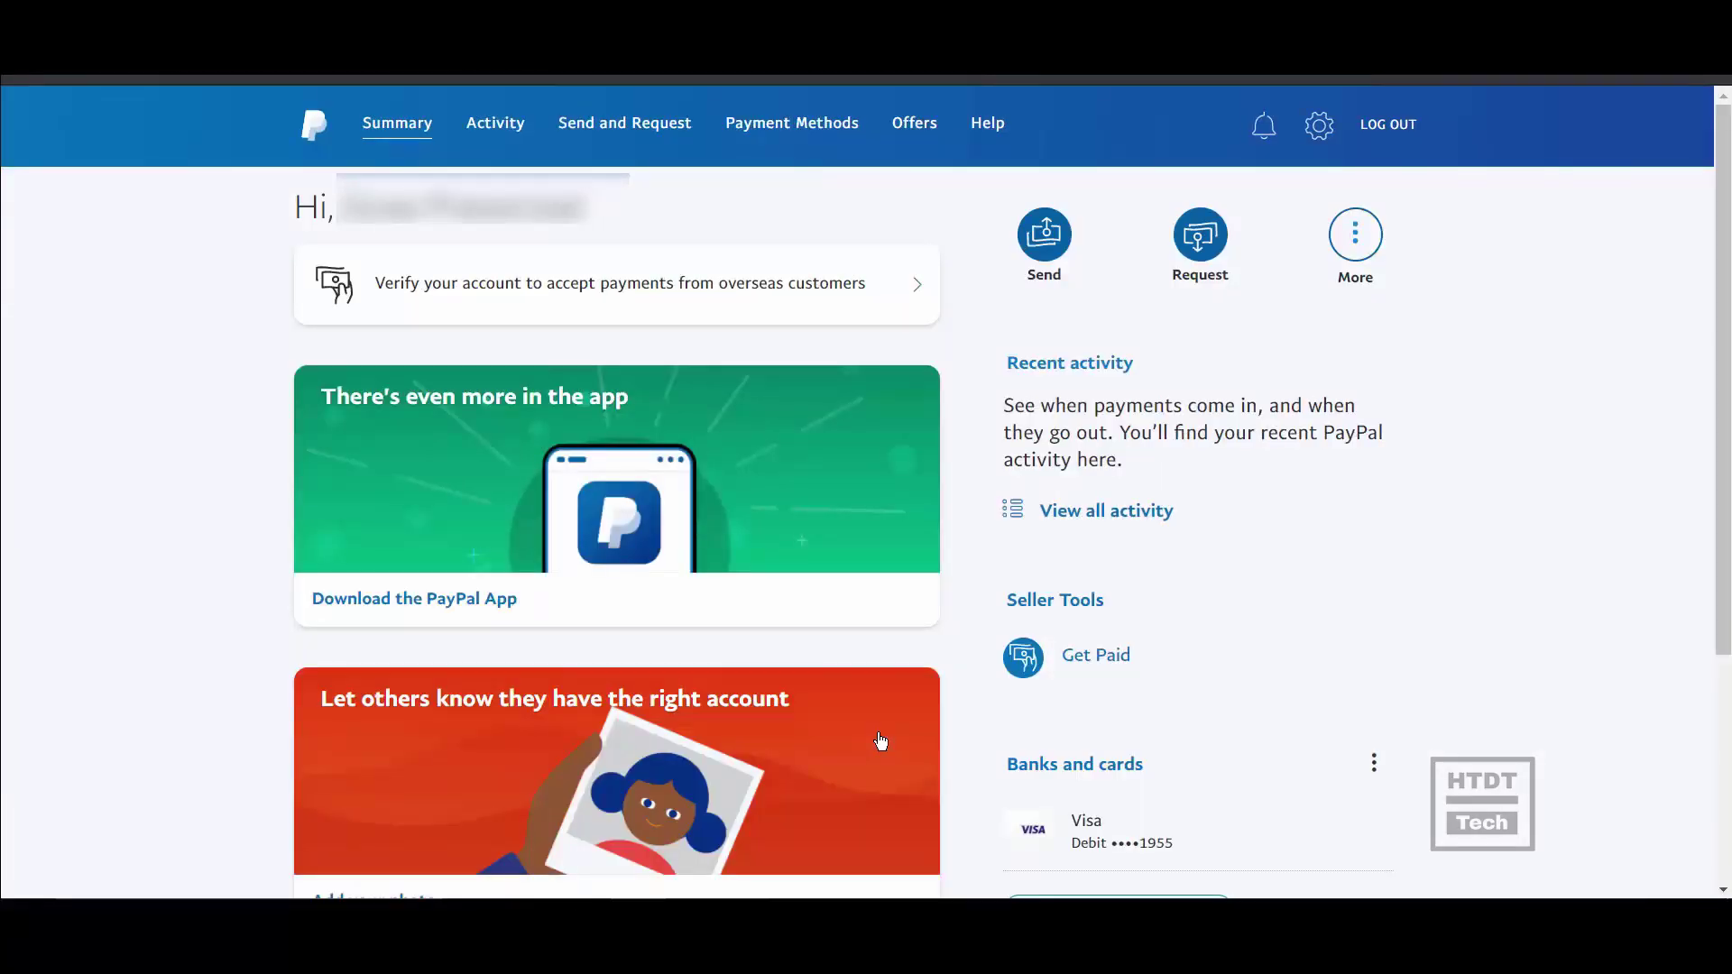
- In account settings, choose Confirm next to the unconfirmed email address
scroll(629, 650, down, 4)
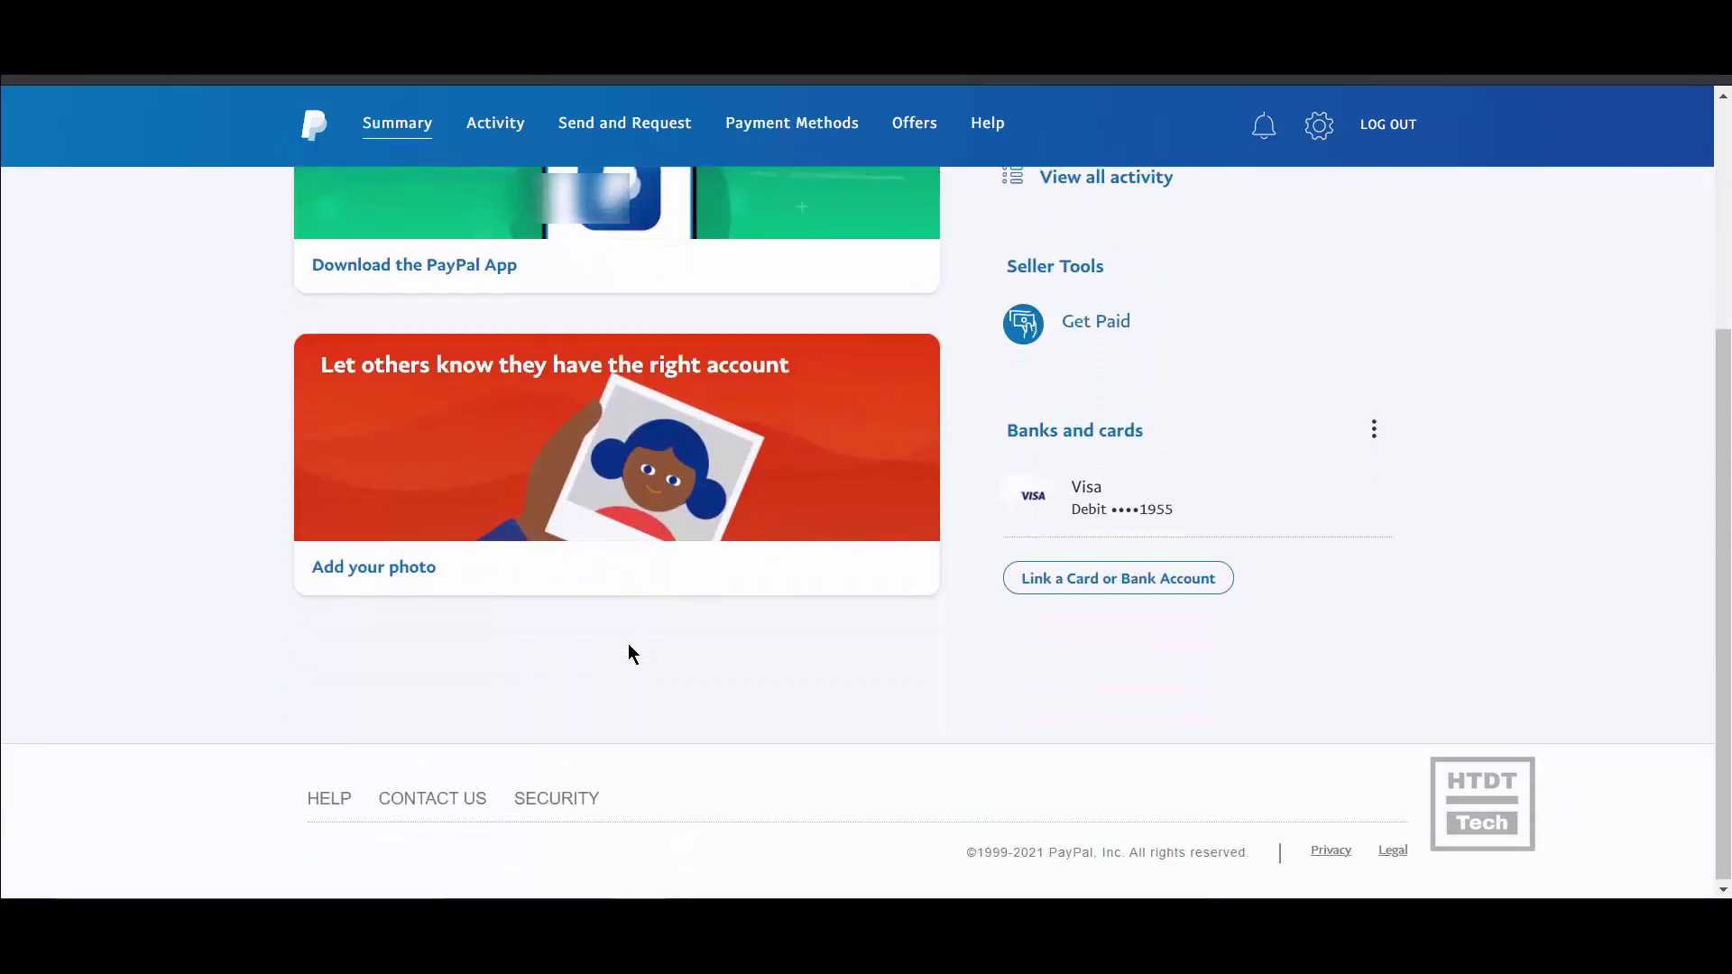
scroll(629, 652, up, 2)
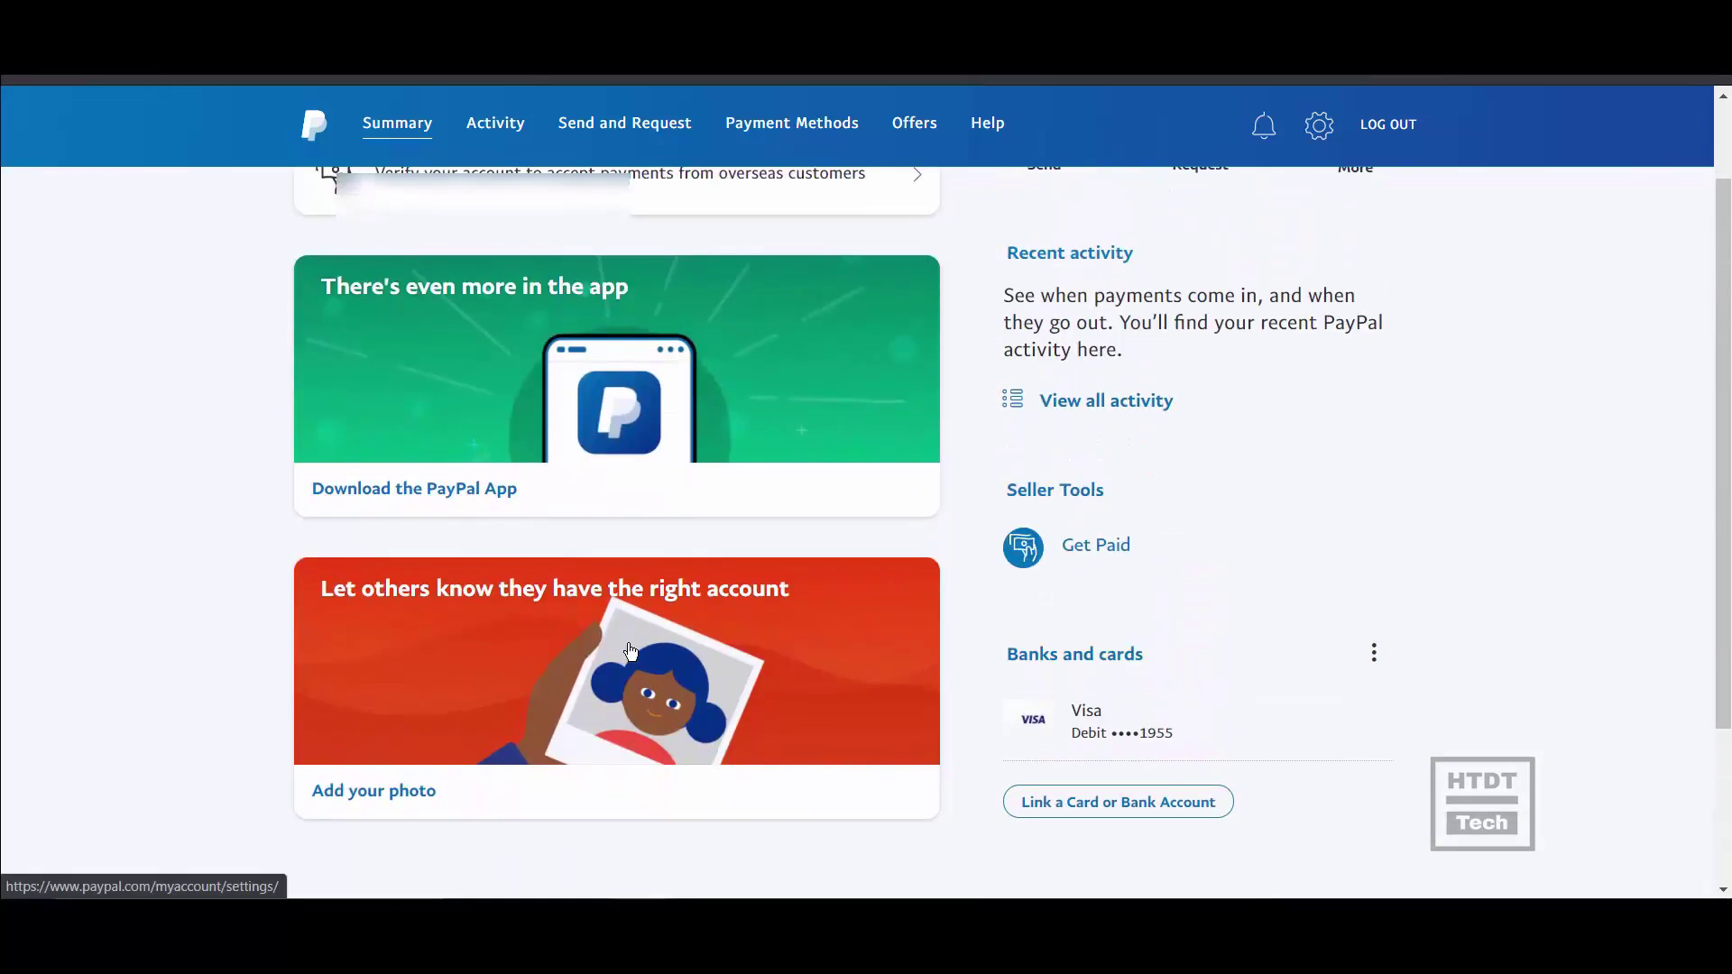
scroll(629, 650, up, 1)
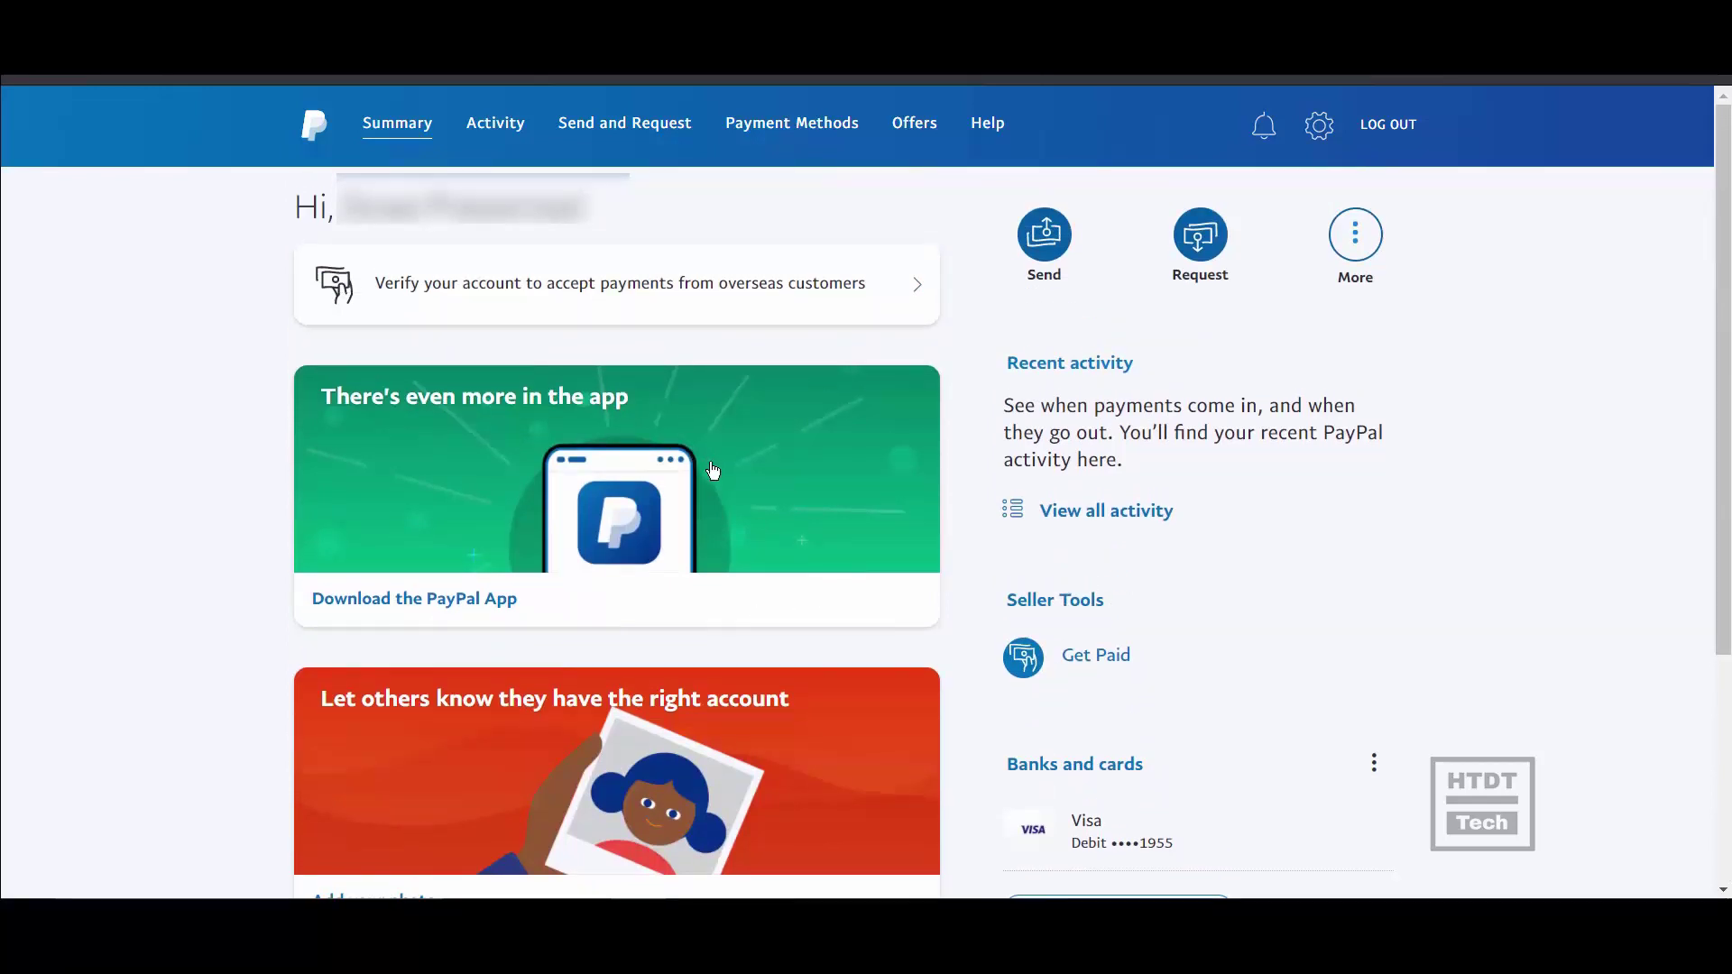
click(1317, 132)
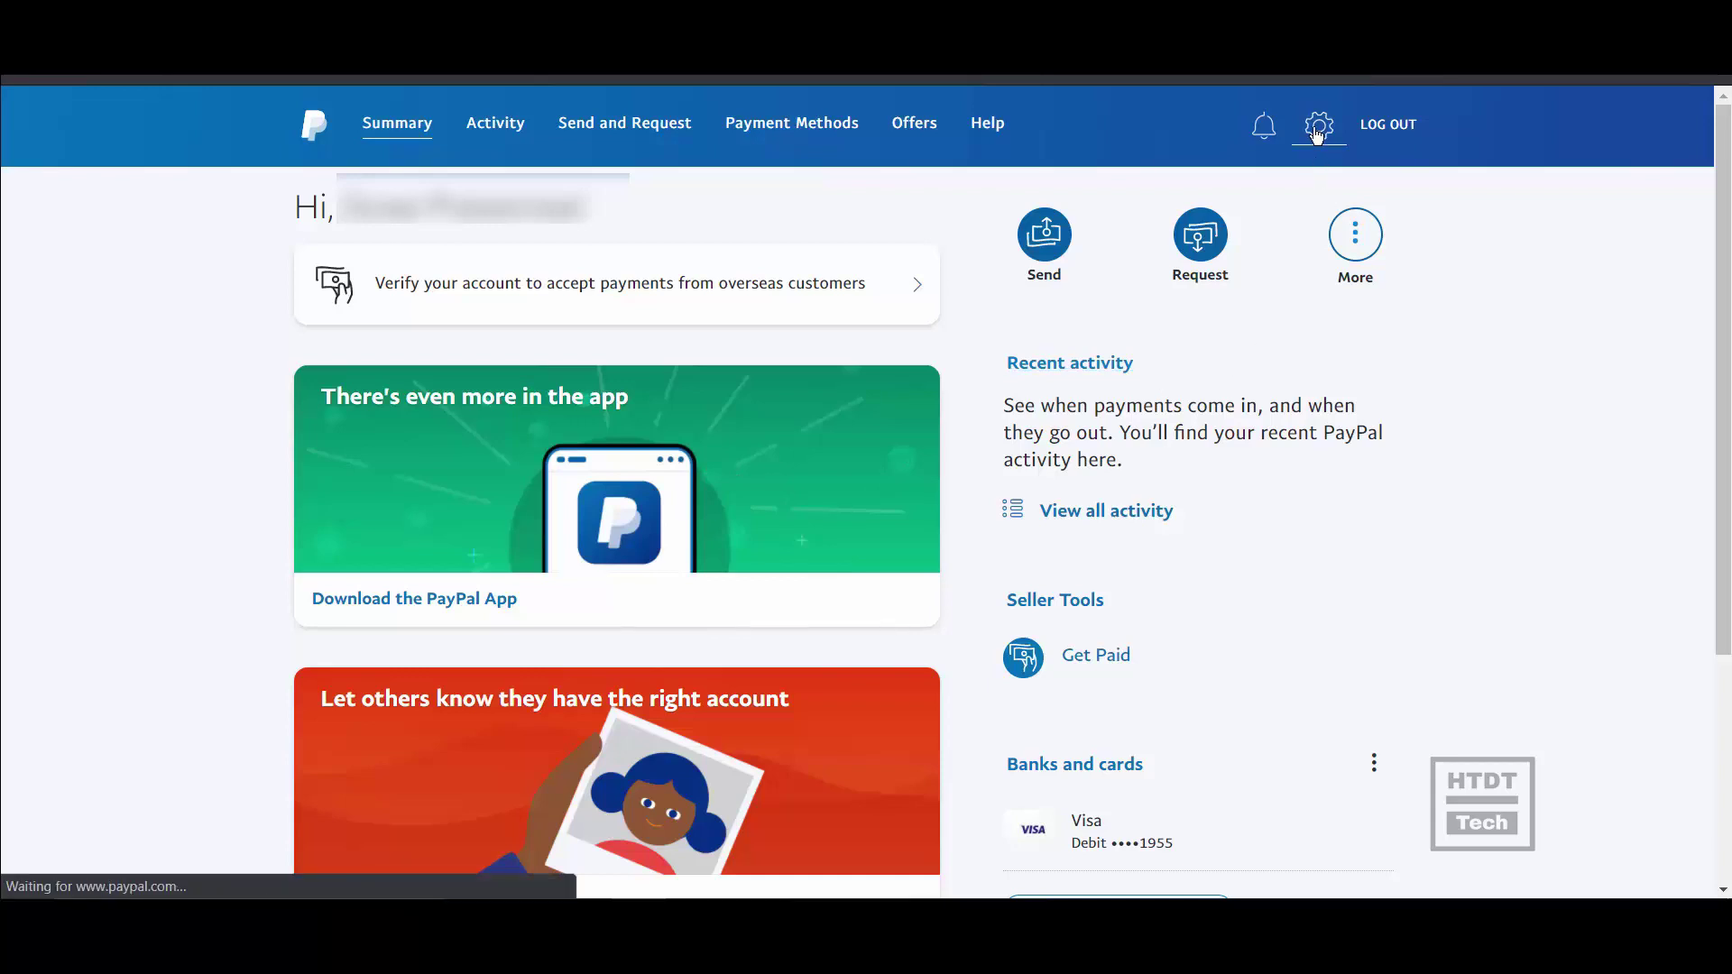
scroll(1149, 592, down, 1)
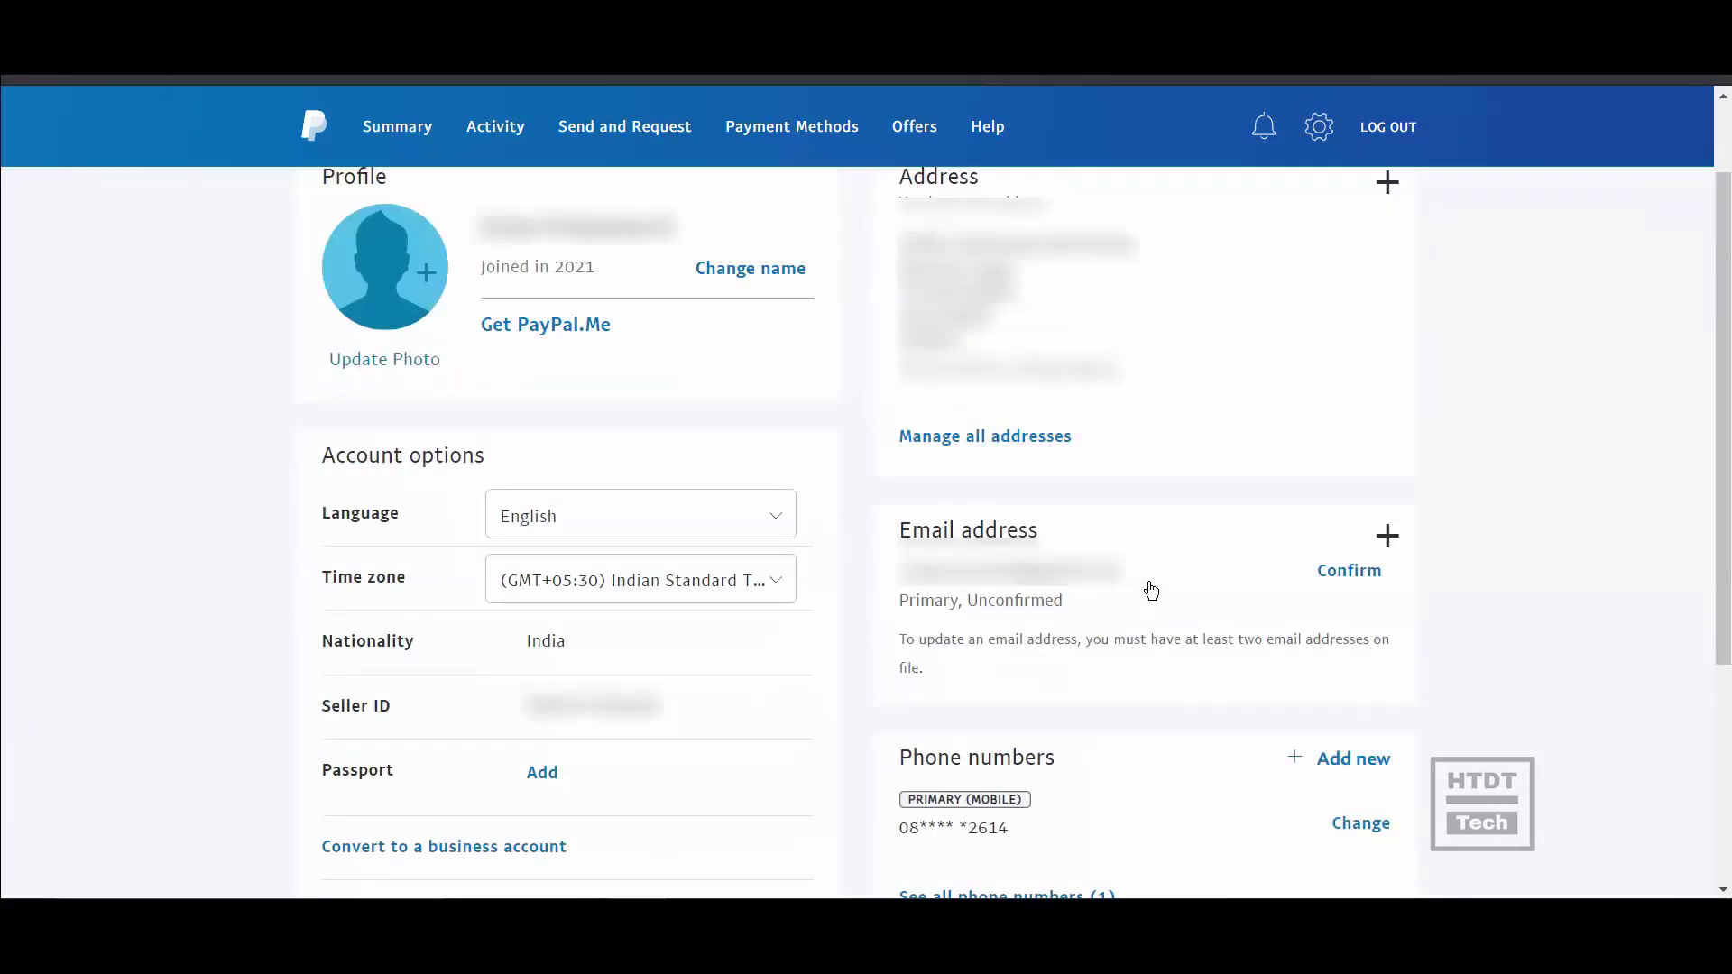
click(1332, 578)
- Send the confirmation email and open its 'Click to activate your account' link in Gmail
click(831, 338)
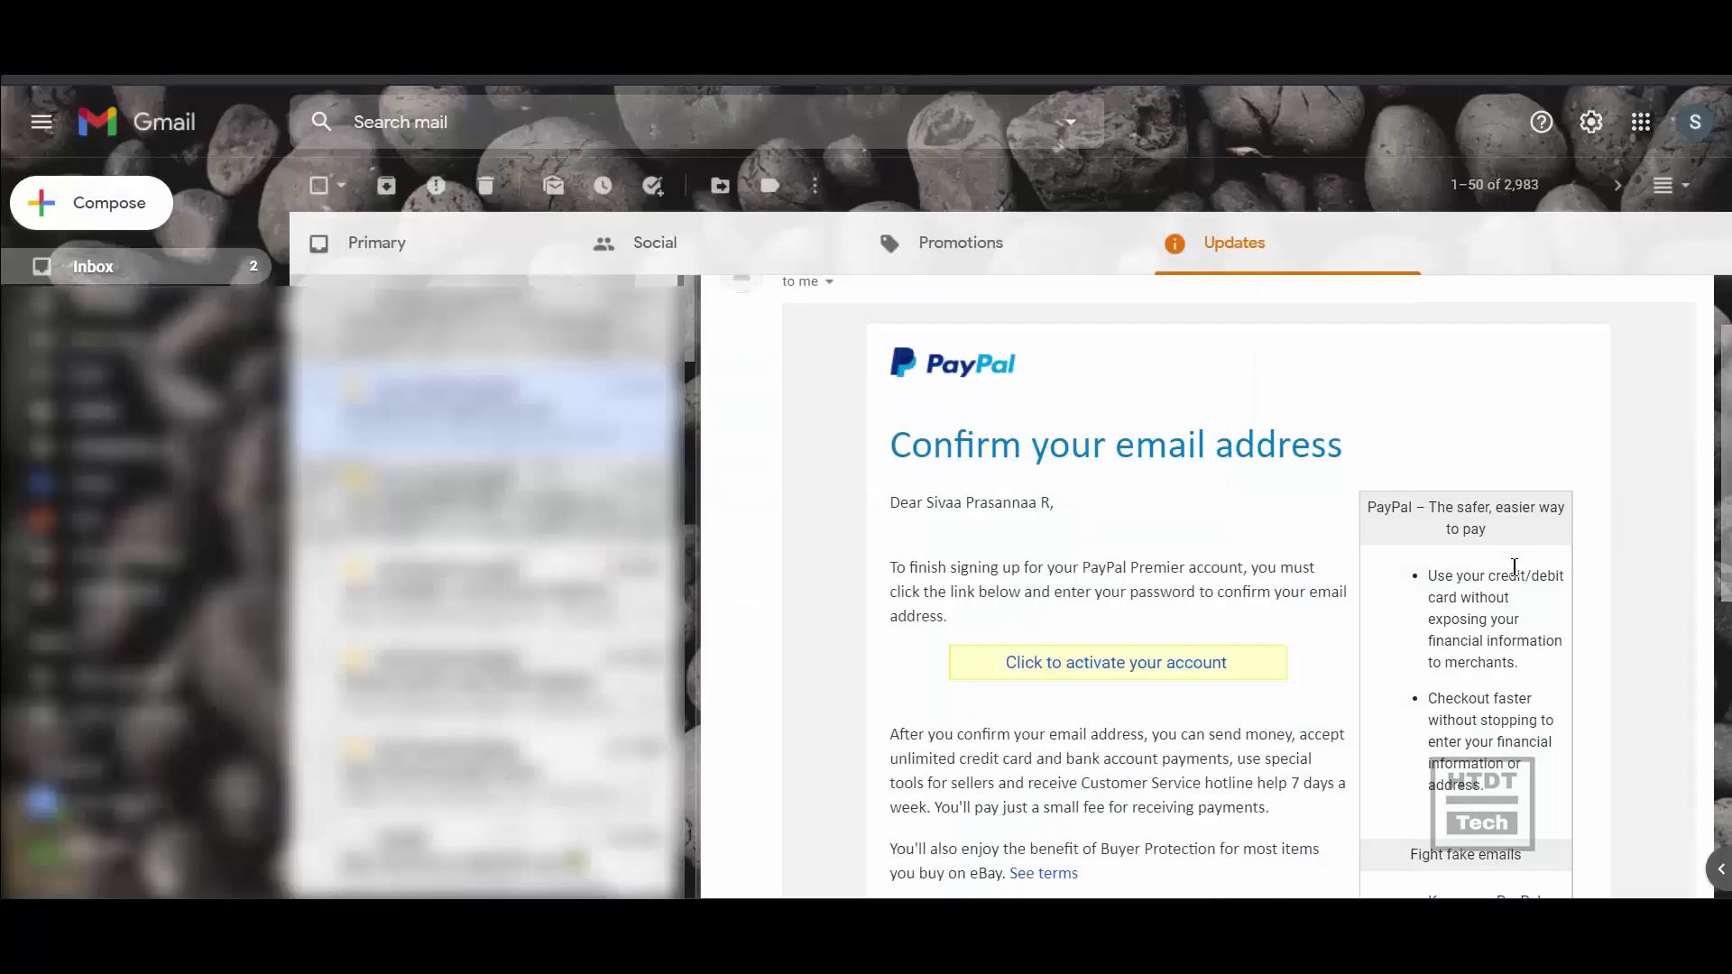
scroll(1426, 573, down, 1)
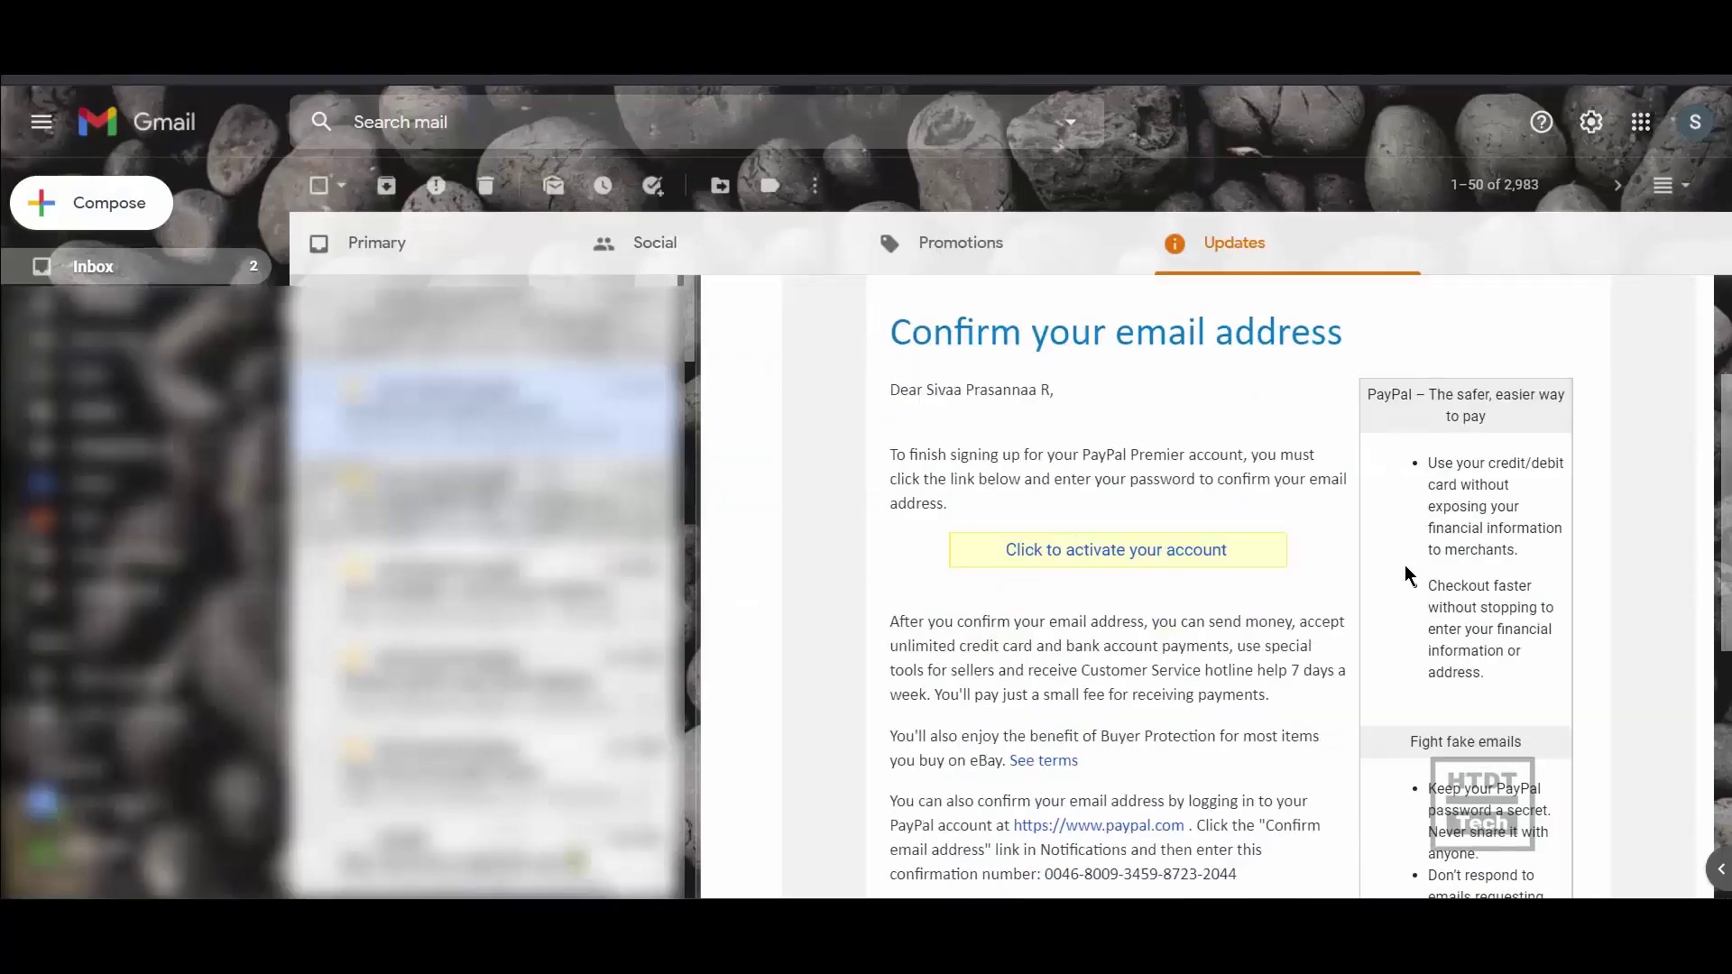
click(1115, 559)
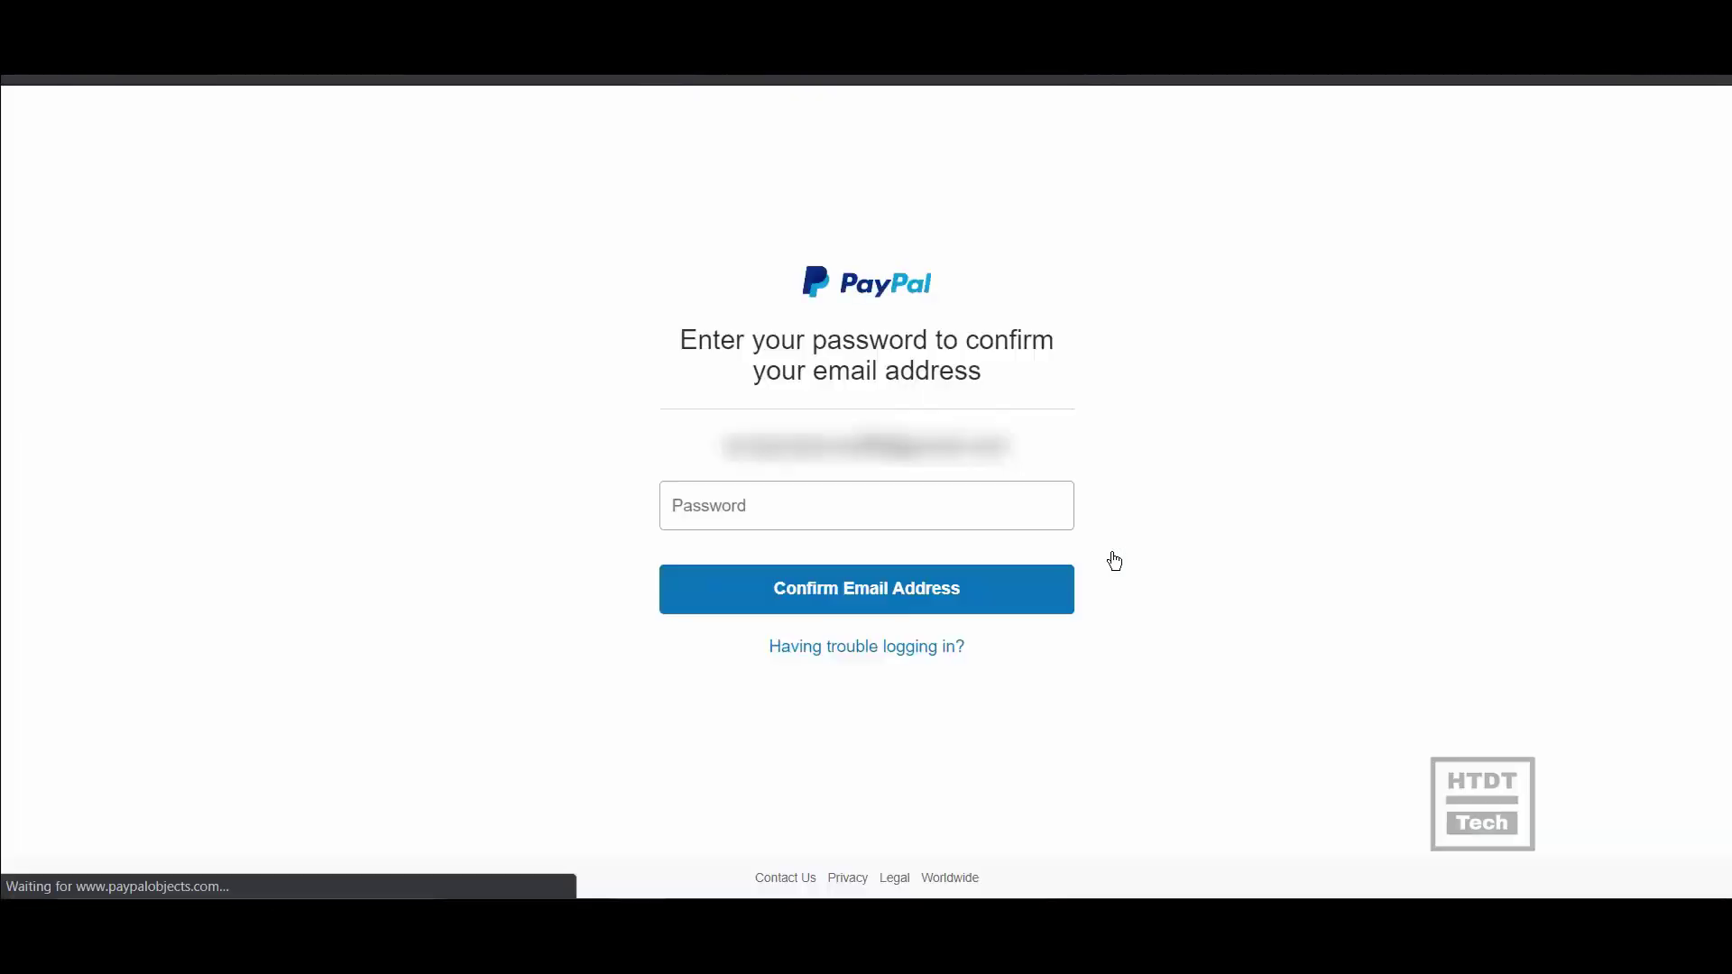
- Enter the account password to confirm the email address
click(947, 514)
text(••)
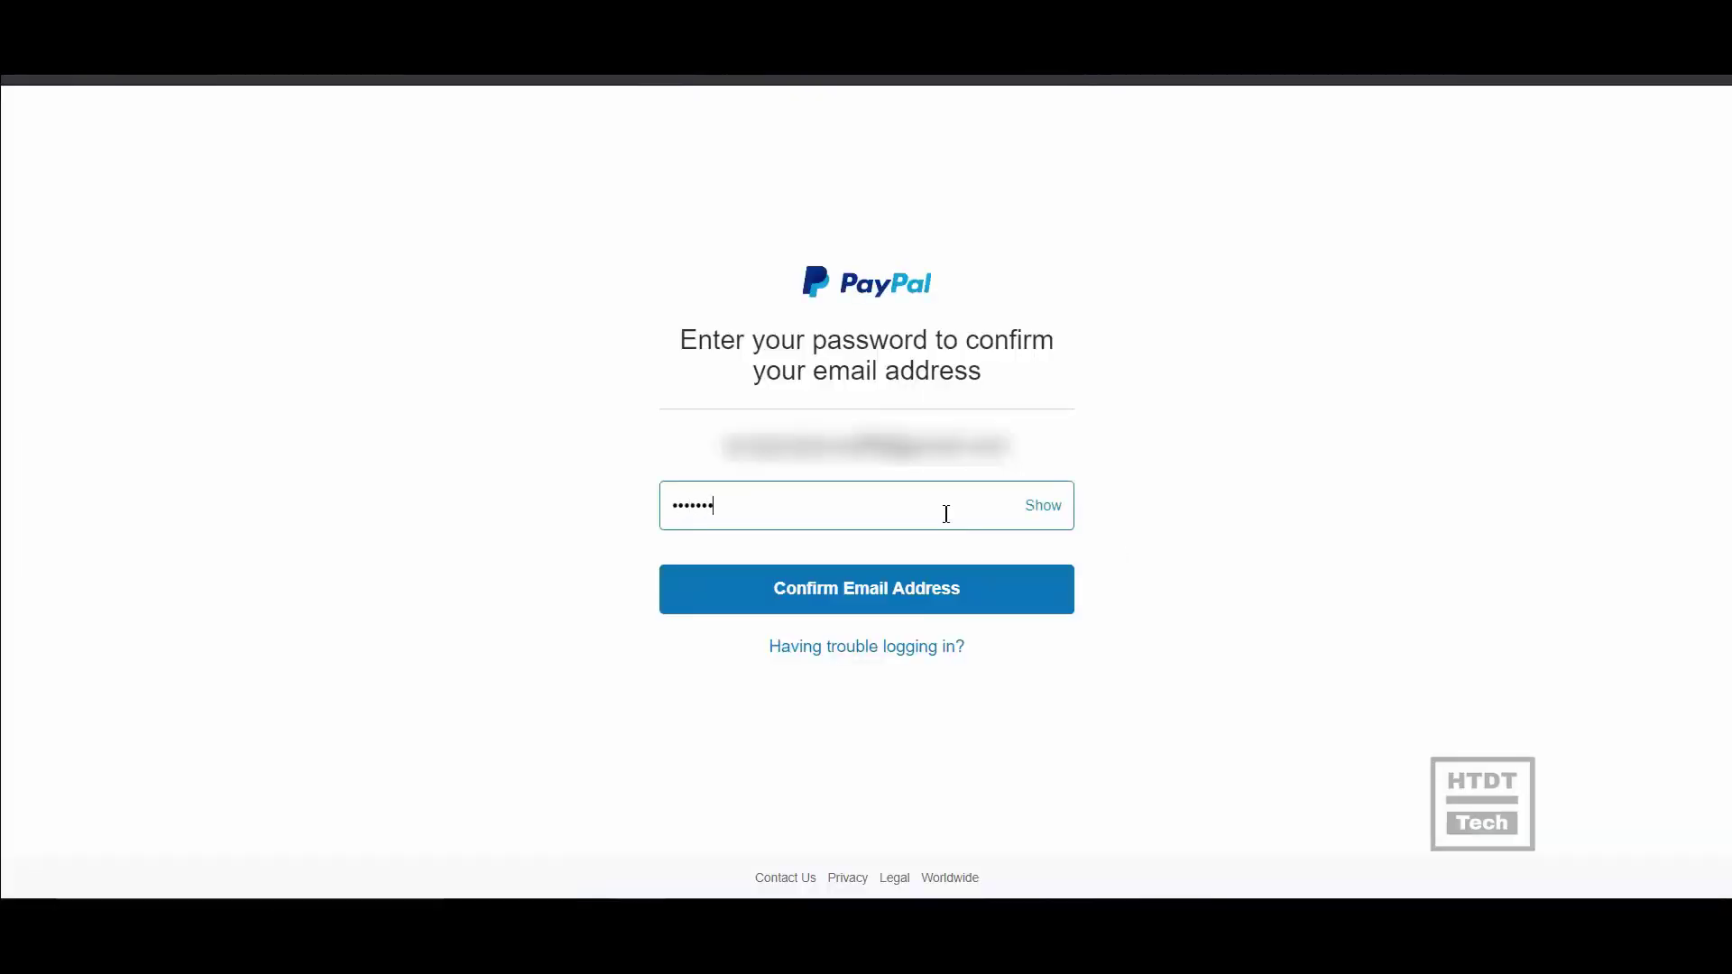
key(Return)
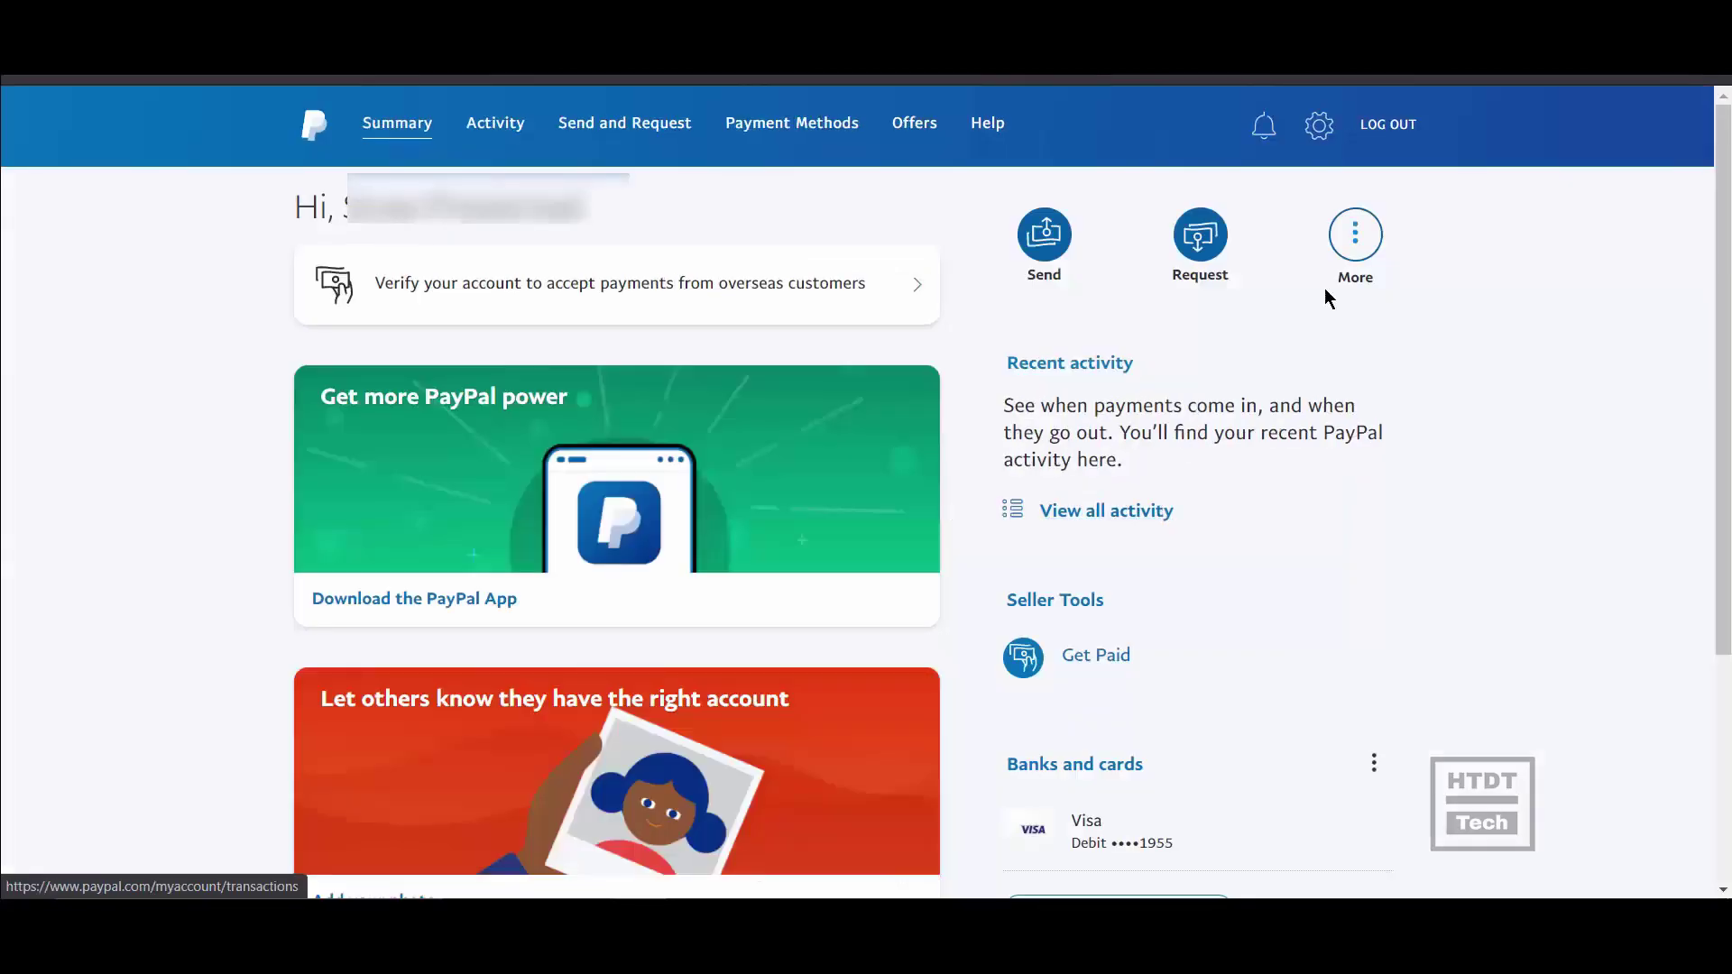
- Check the email is now Primary in settings, then go to Payment Methods
click(1317, 144)
scroll(1240, 552, down, 5)
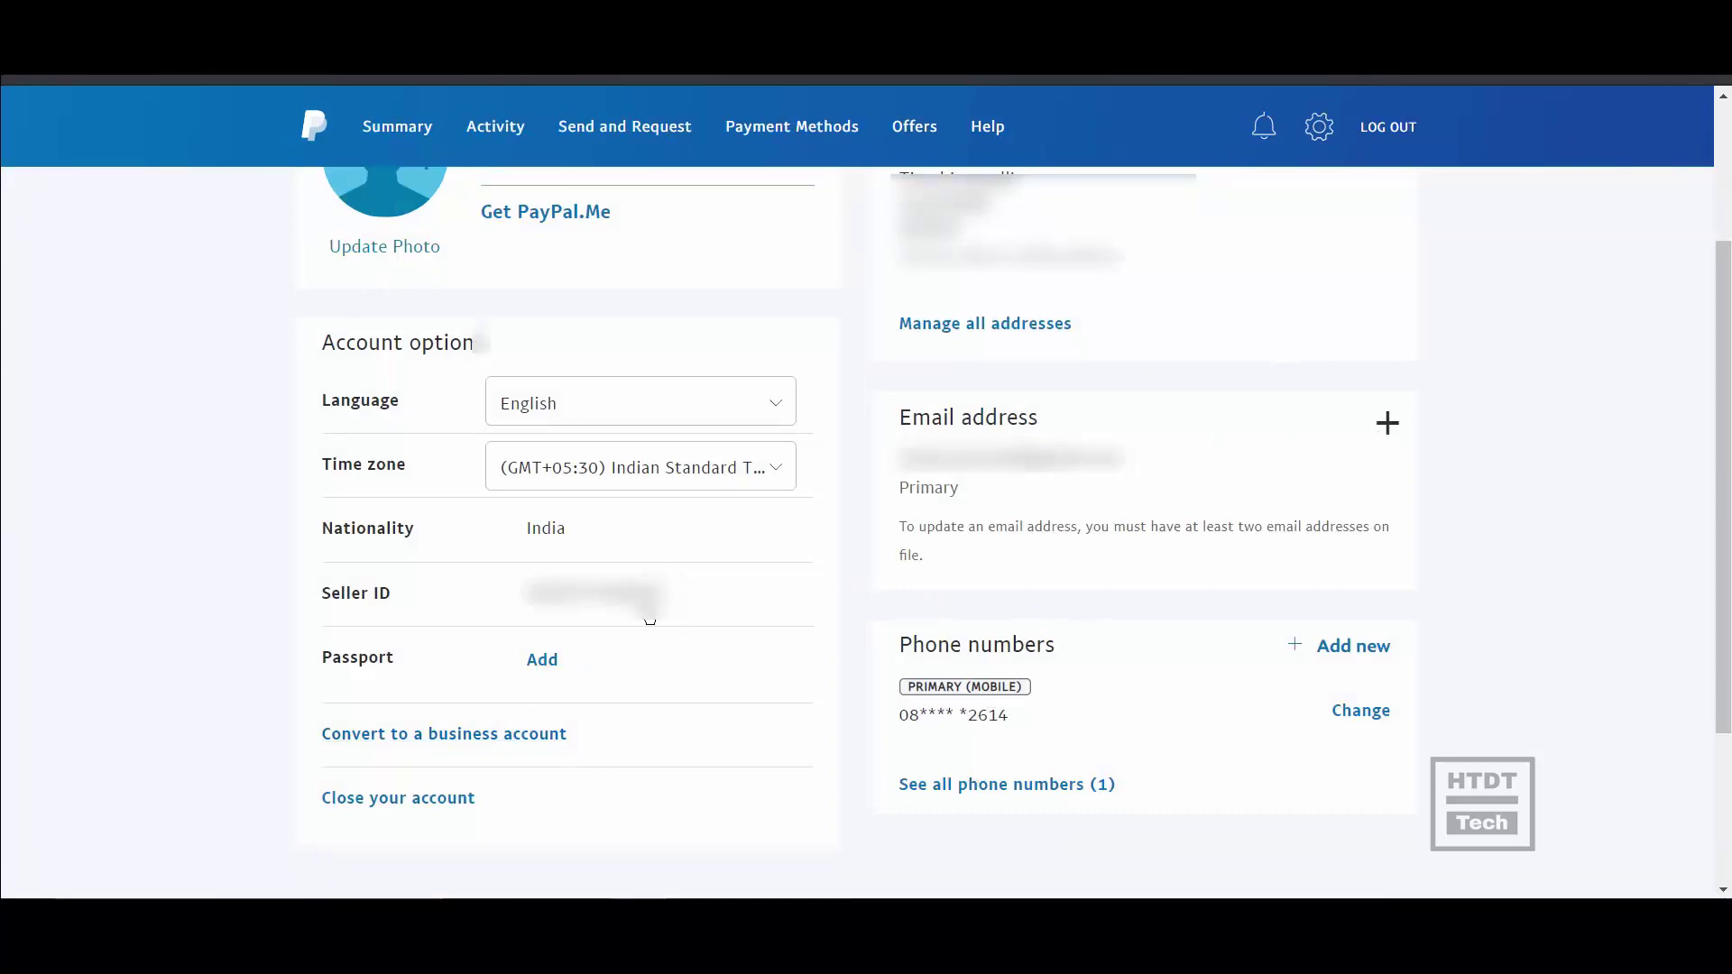
scroll(642, 606, up, 3)
click(835, 135)
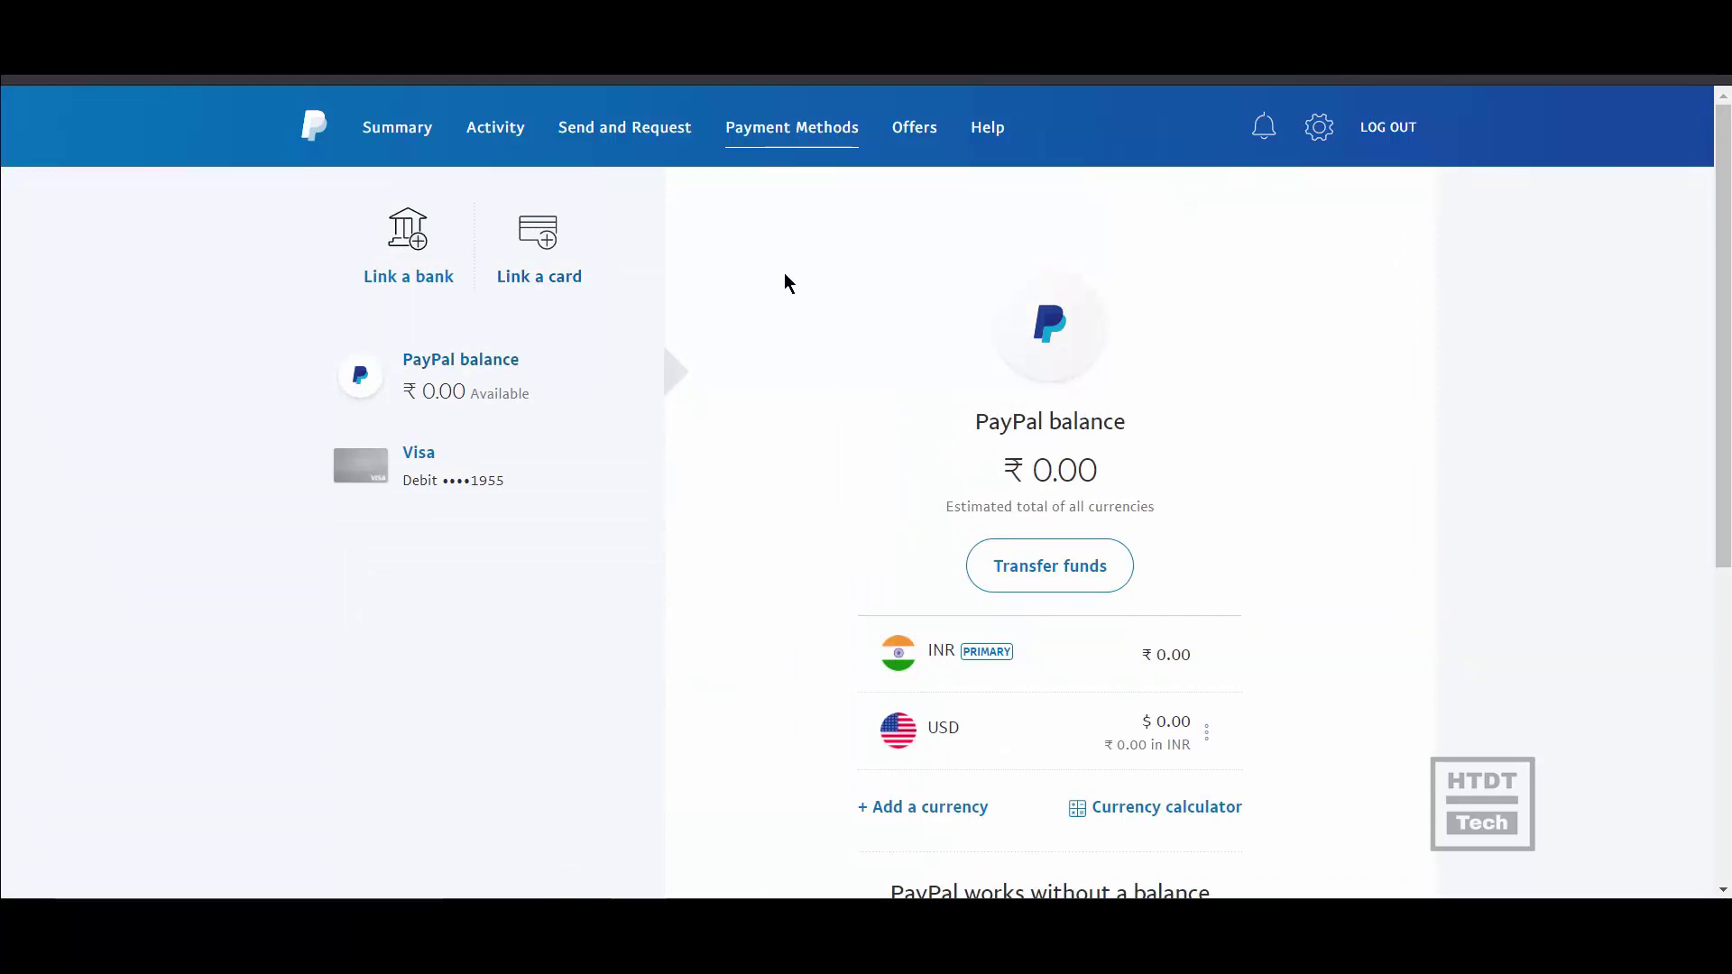
- Link the CANARA BANK checking account via IFSC and account details, acknowledging the deposit notice
click(407, 283)
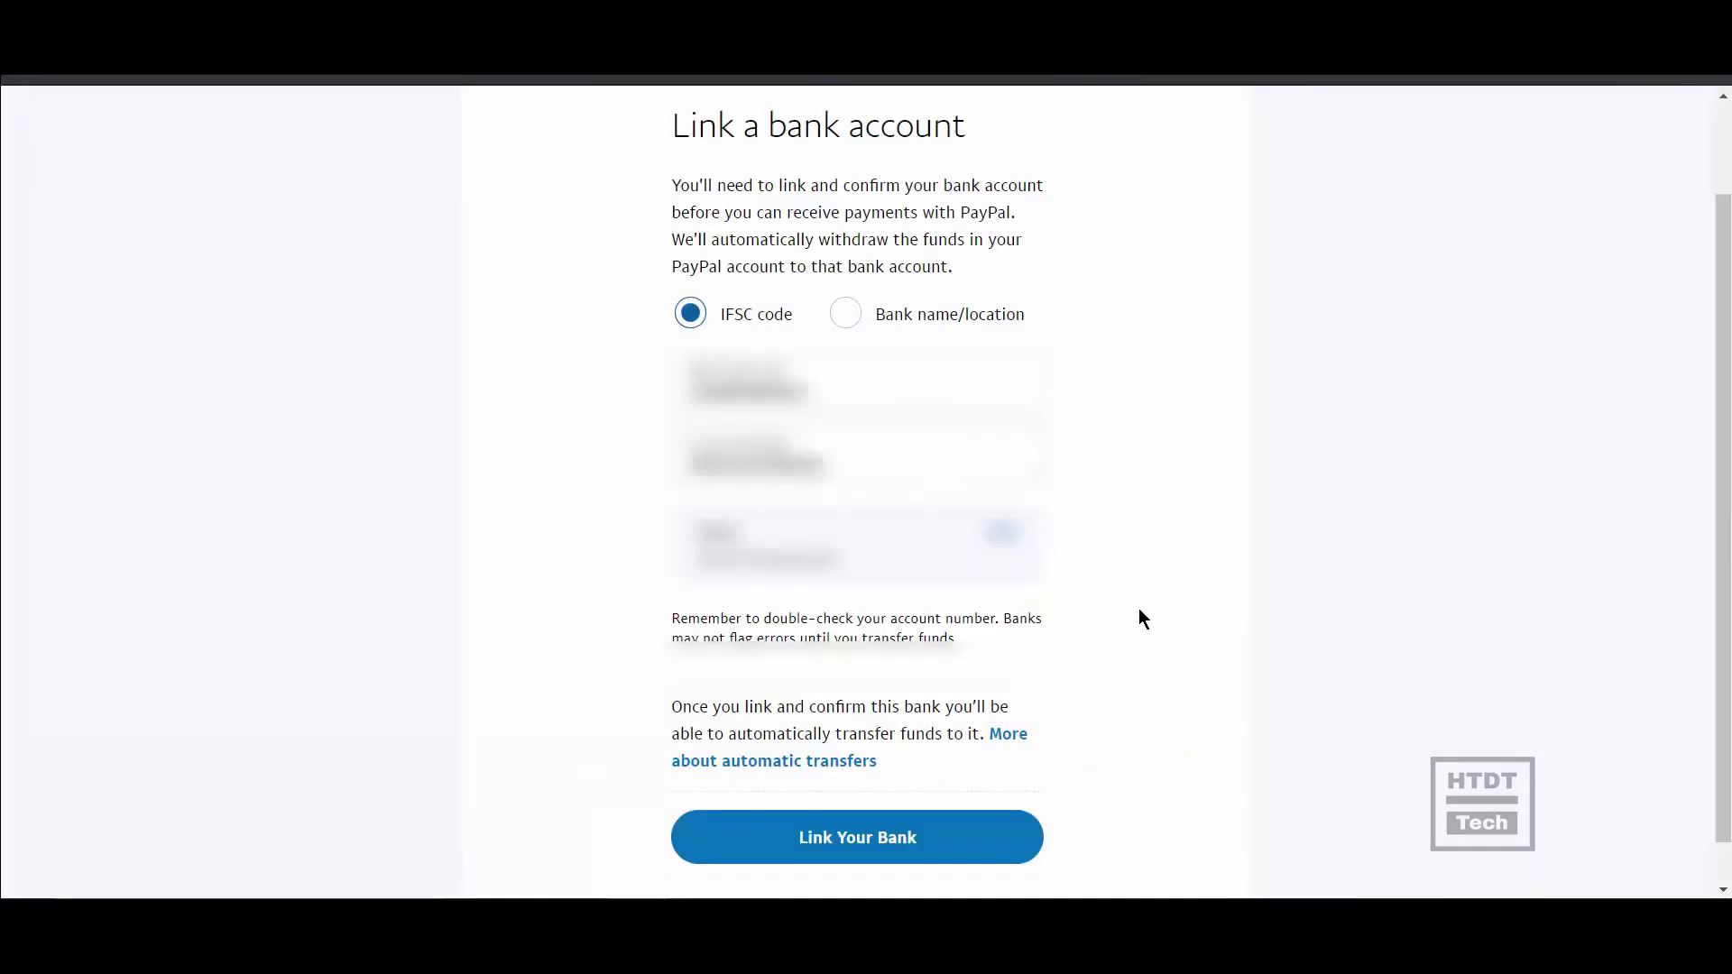
click(862, 837)
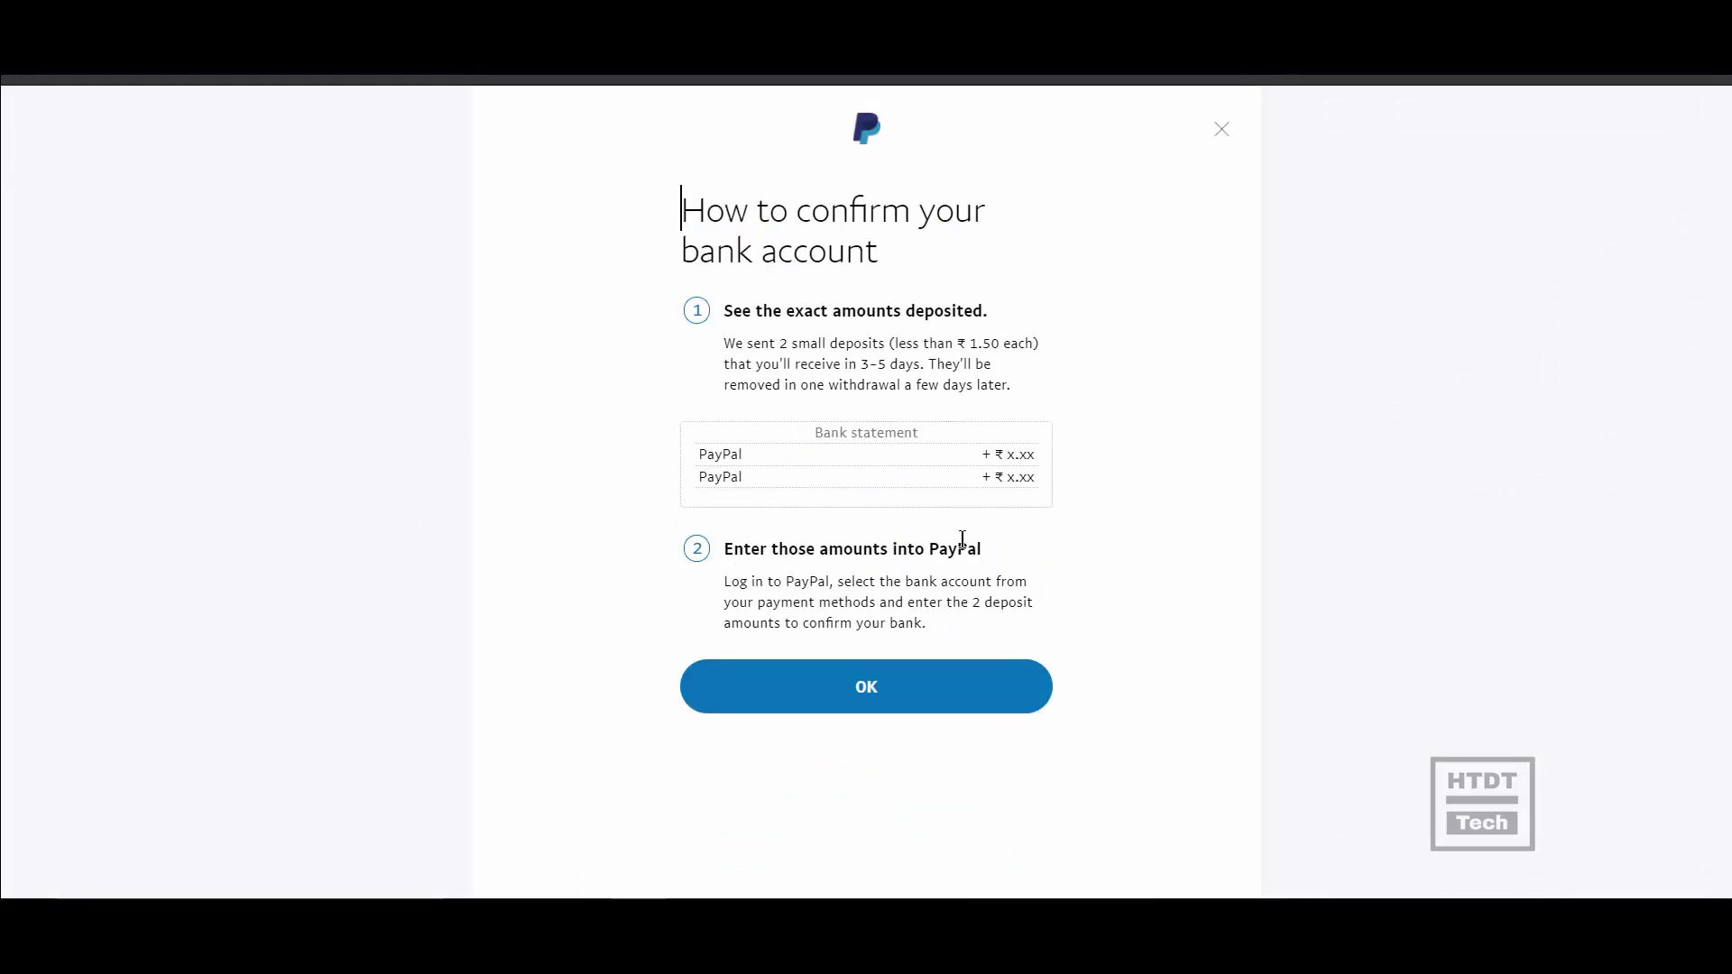
click(907, 689)
click(850, 696)
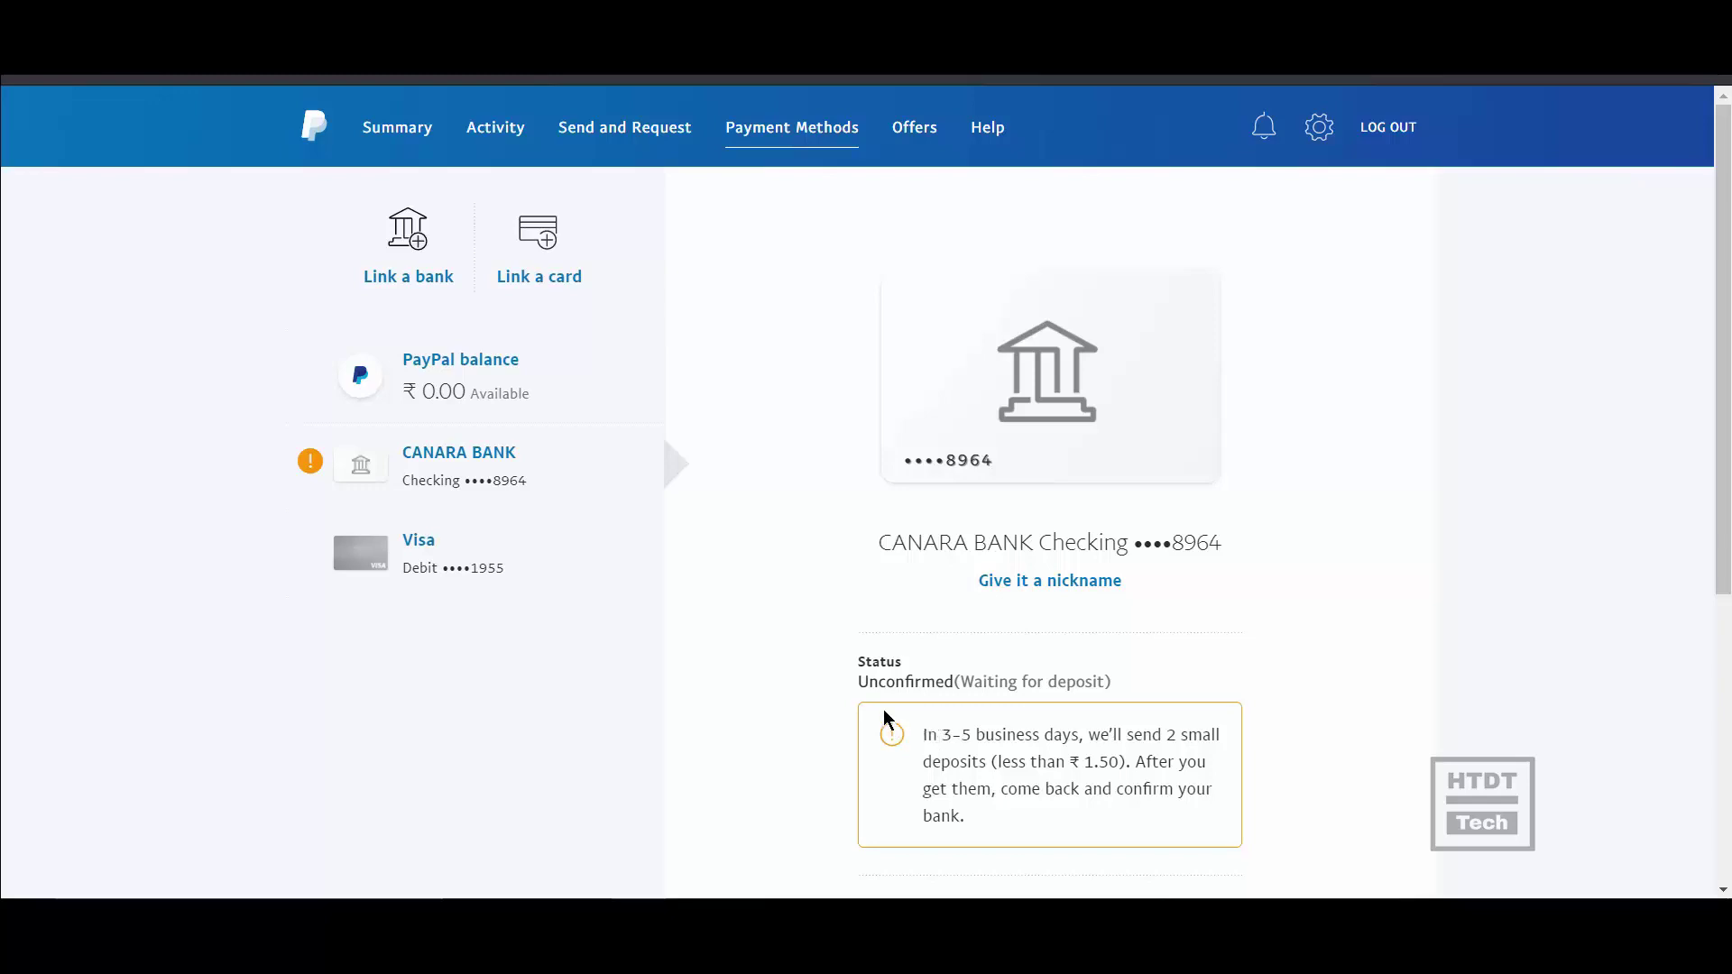
- Go through Offers and the BUSINESS menu to Identity Verification (KYC)
click(912, 135)
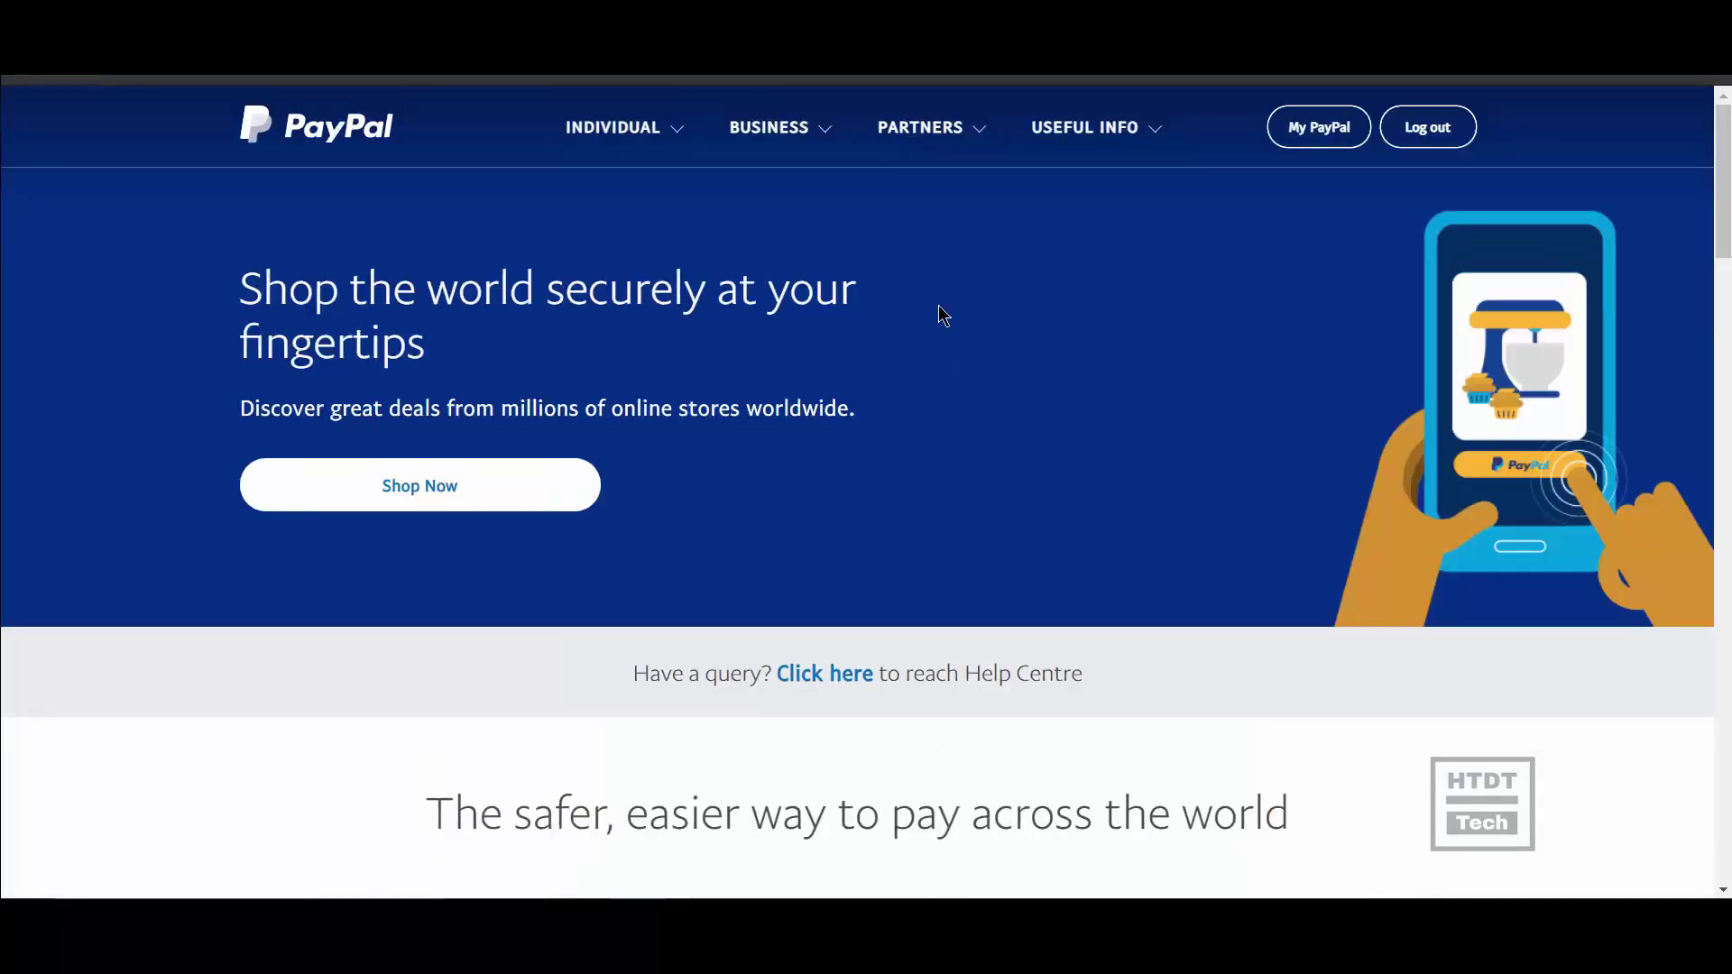
click(823, 133)
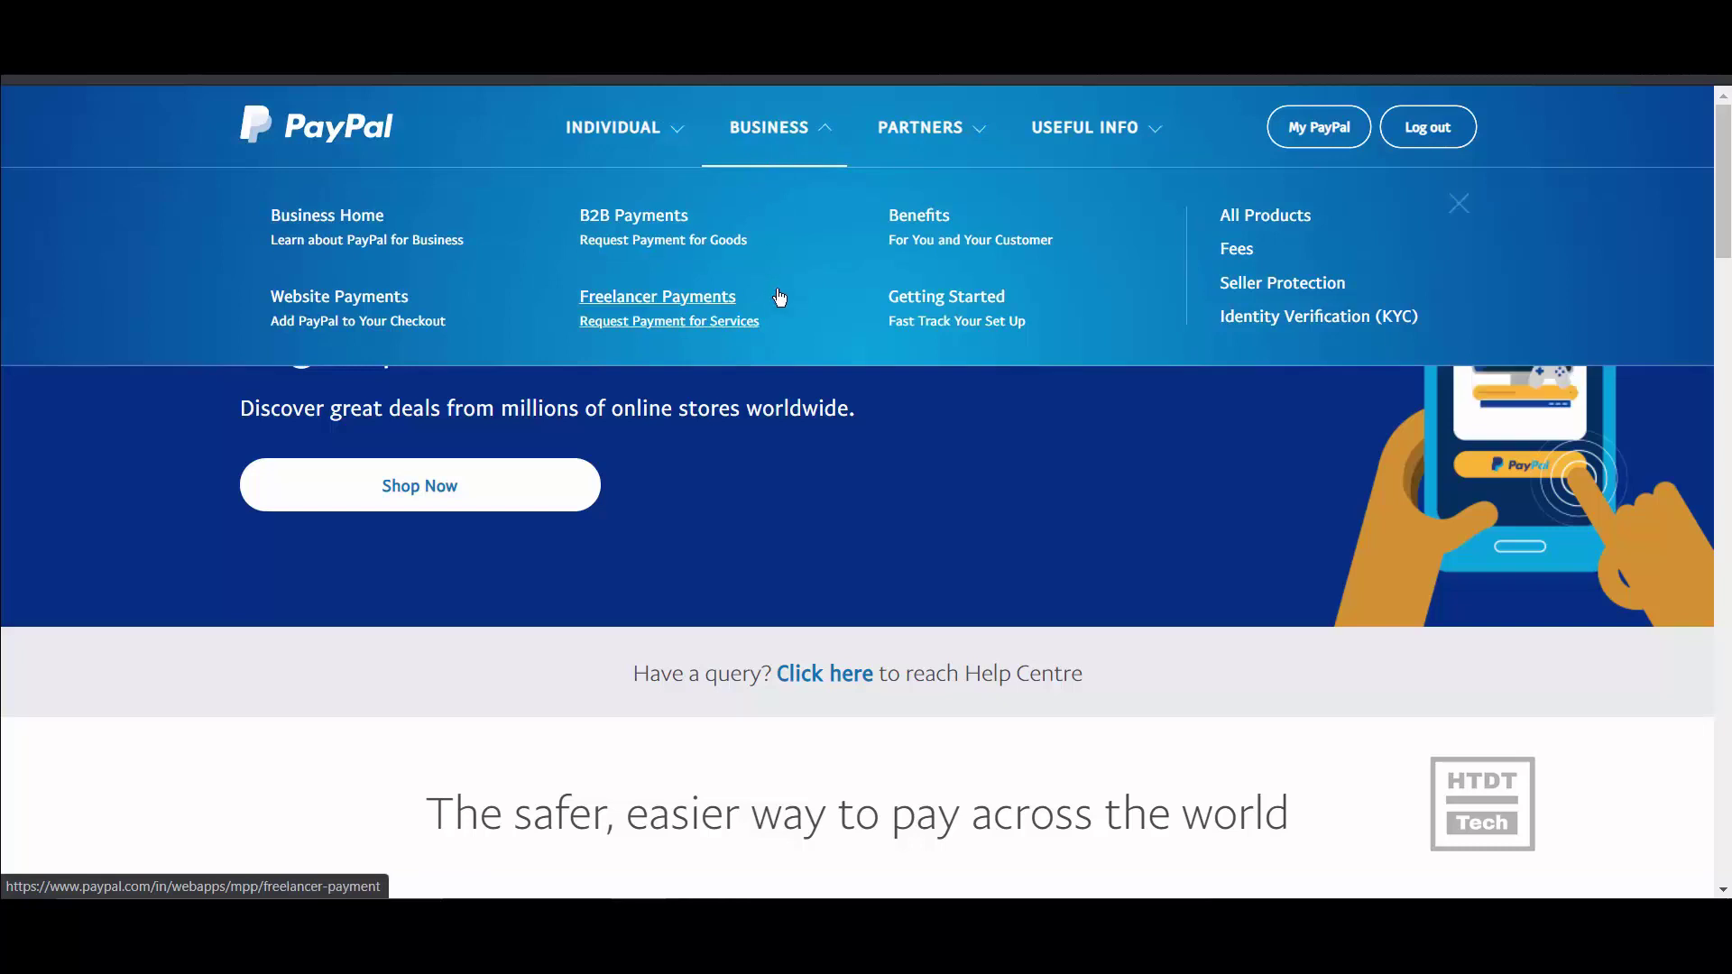
click(1323, 325)
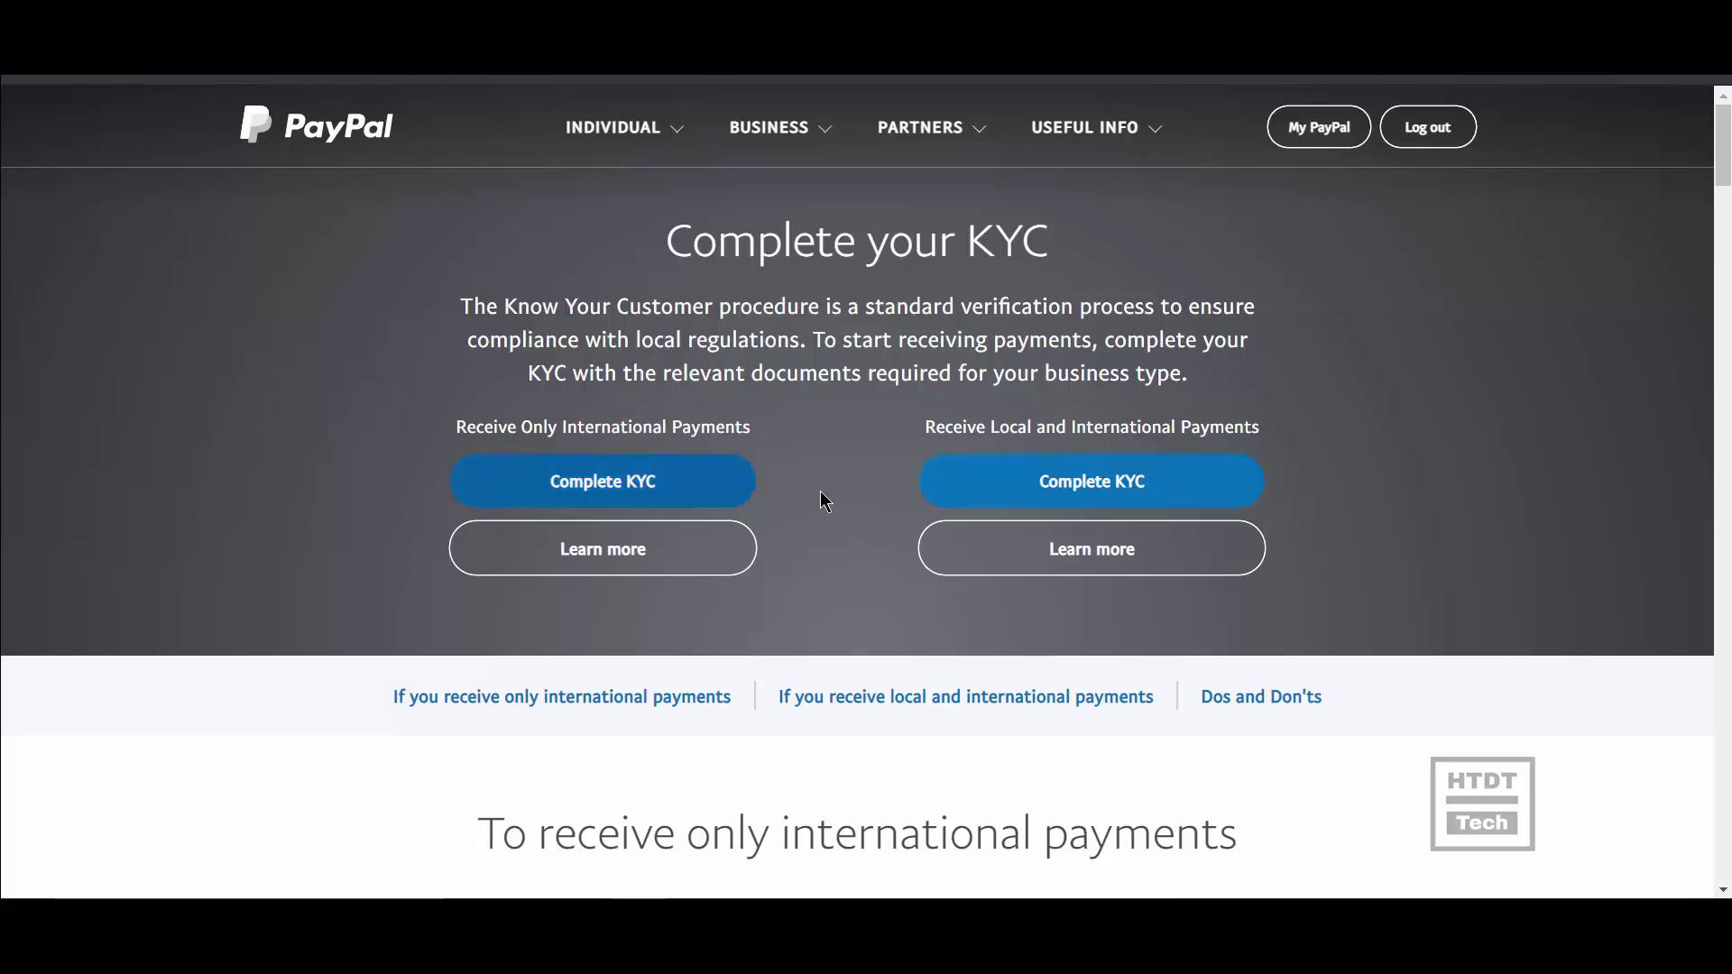
- Start KYC for local and international payments and agree to the terms
click(1076, 499)
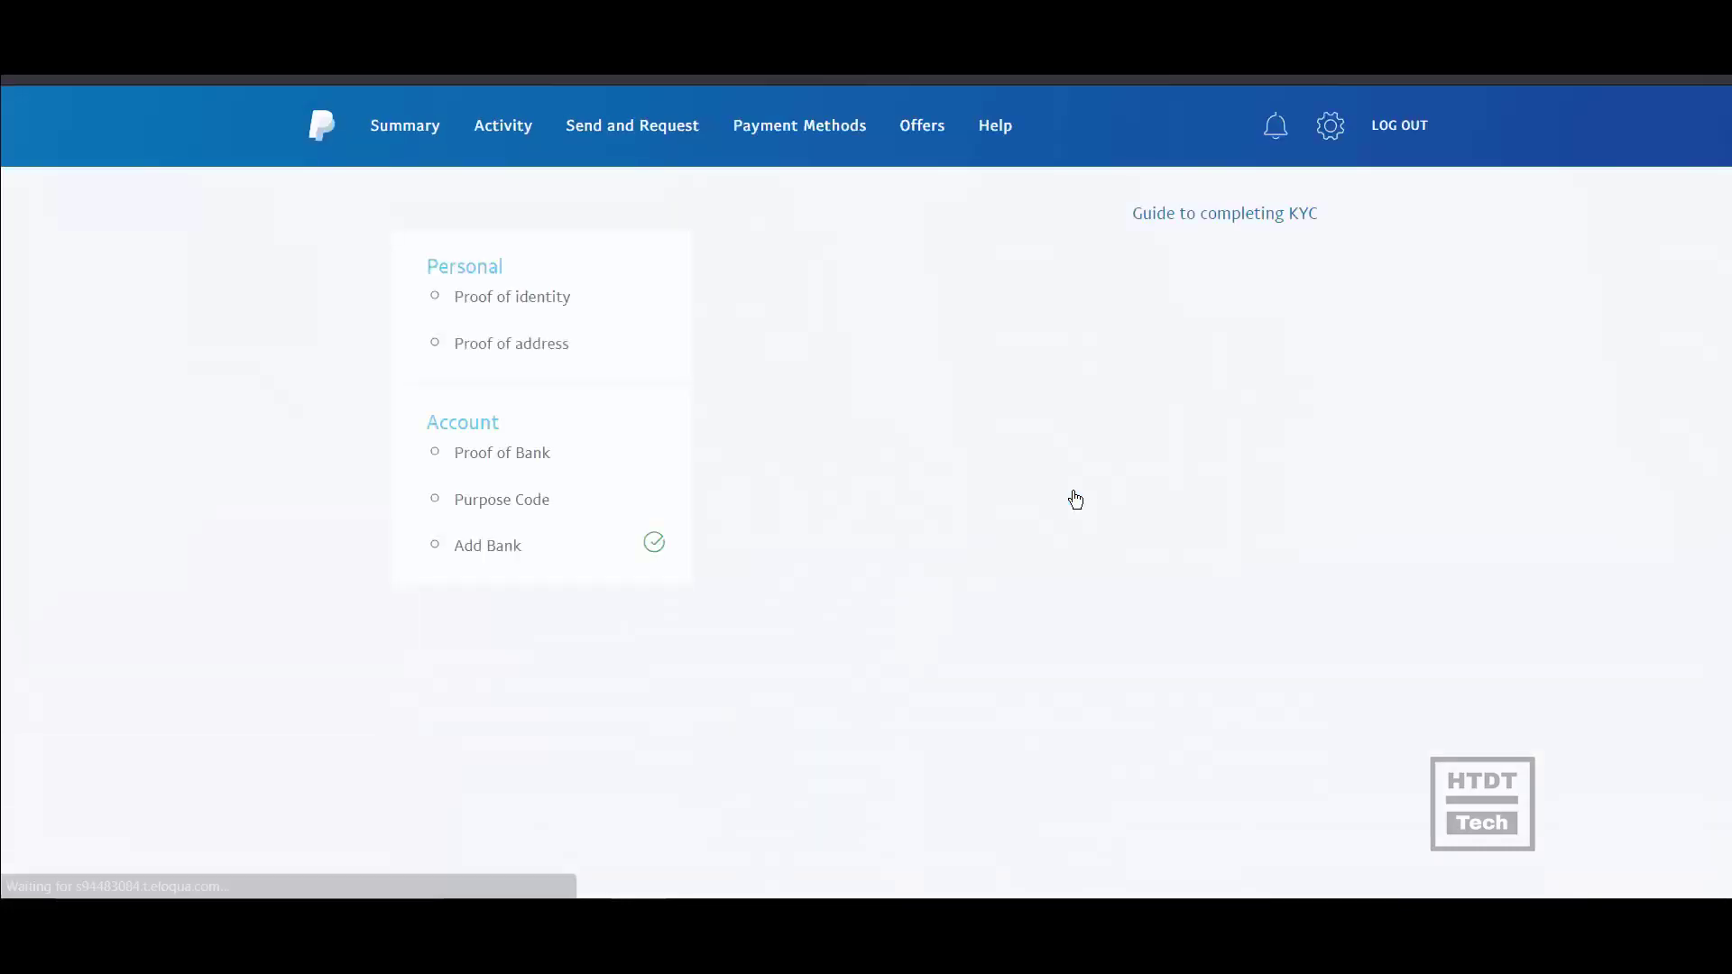
scroll(1075, 499, down, 3)
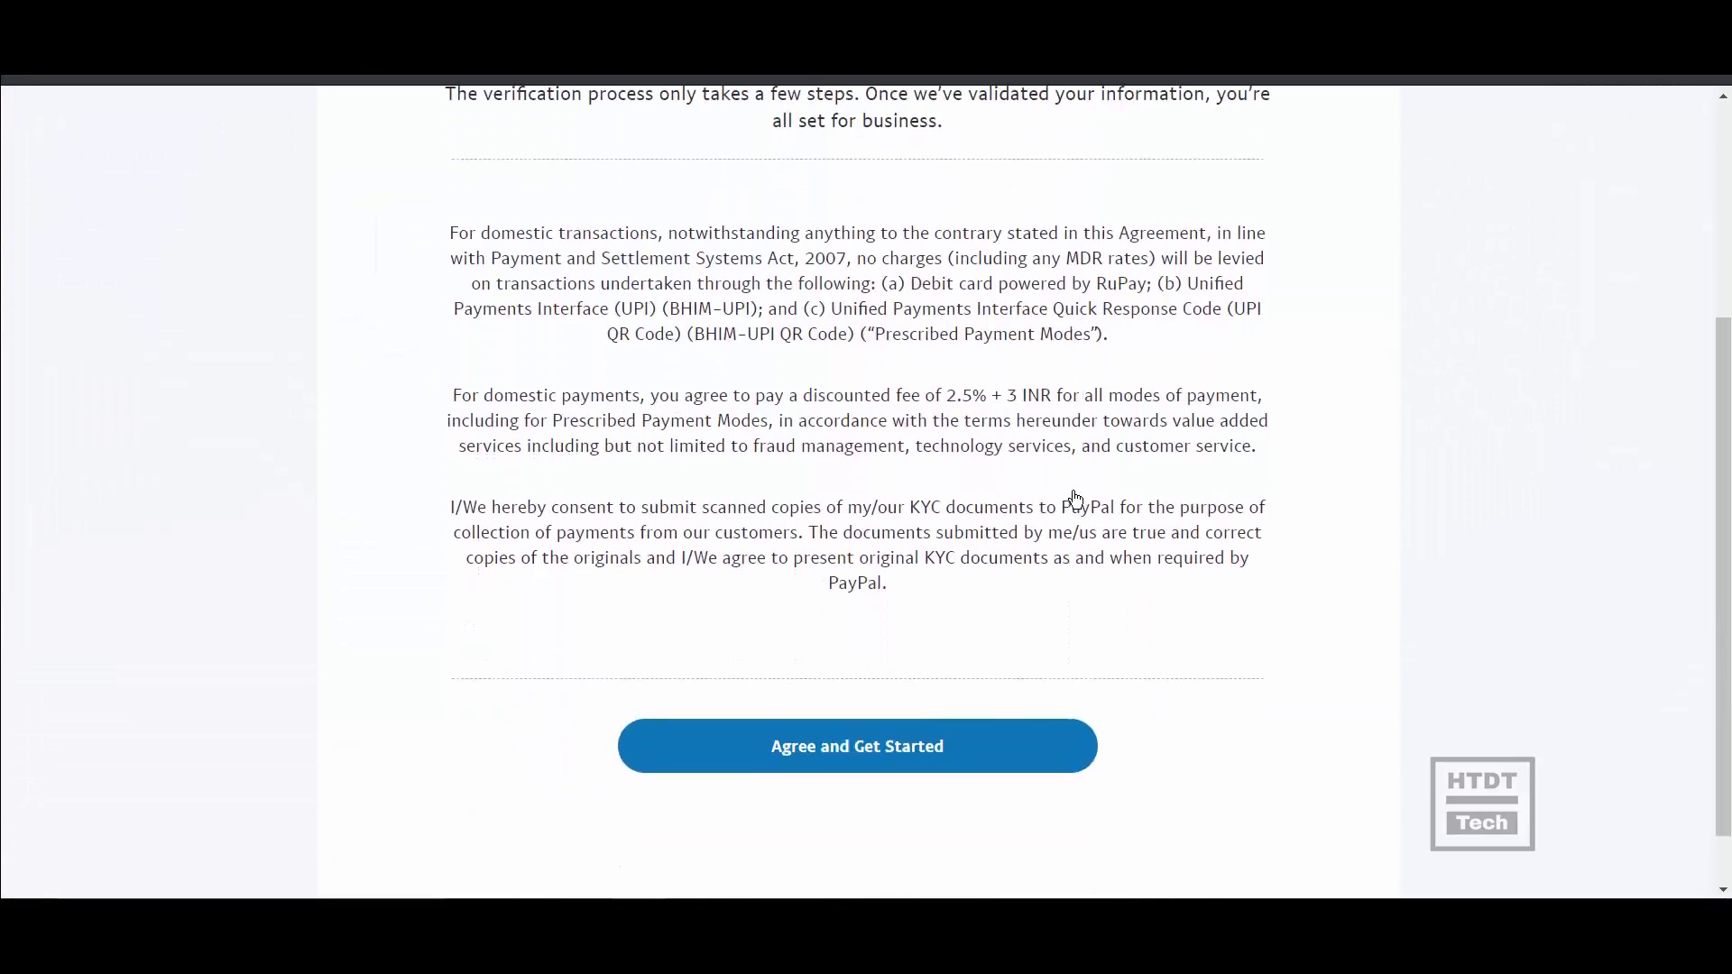
click(900, 755)
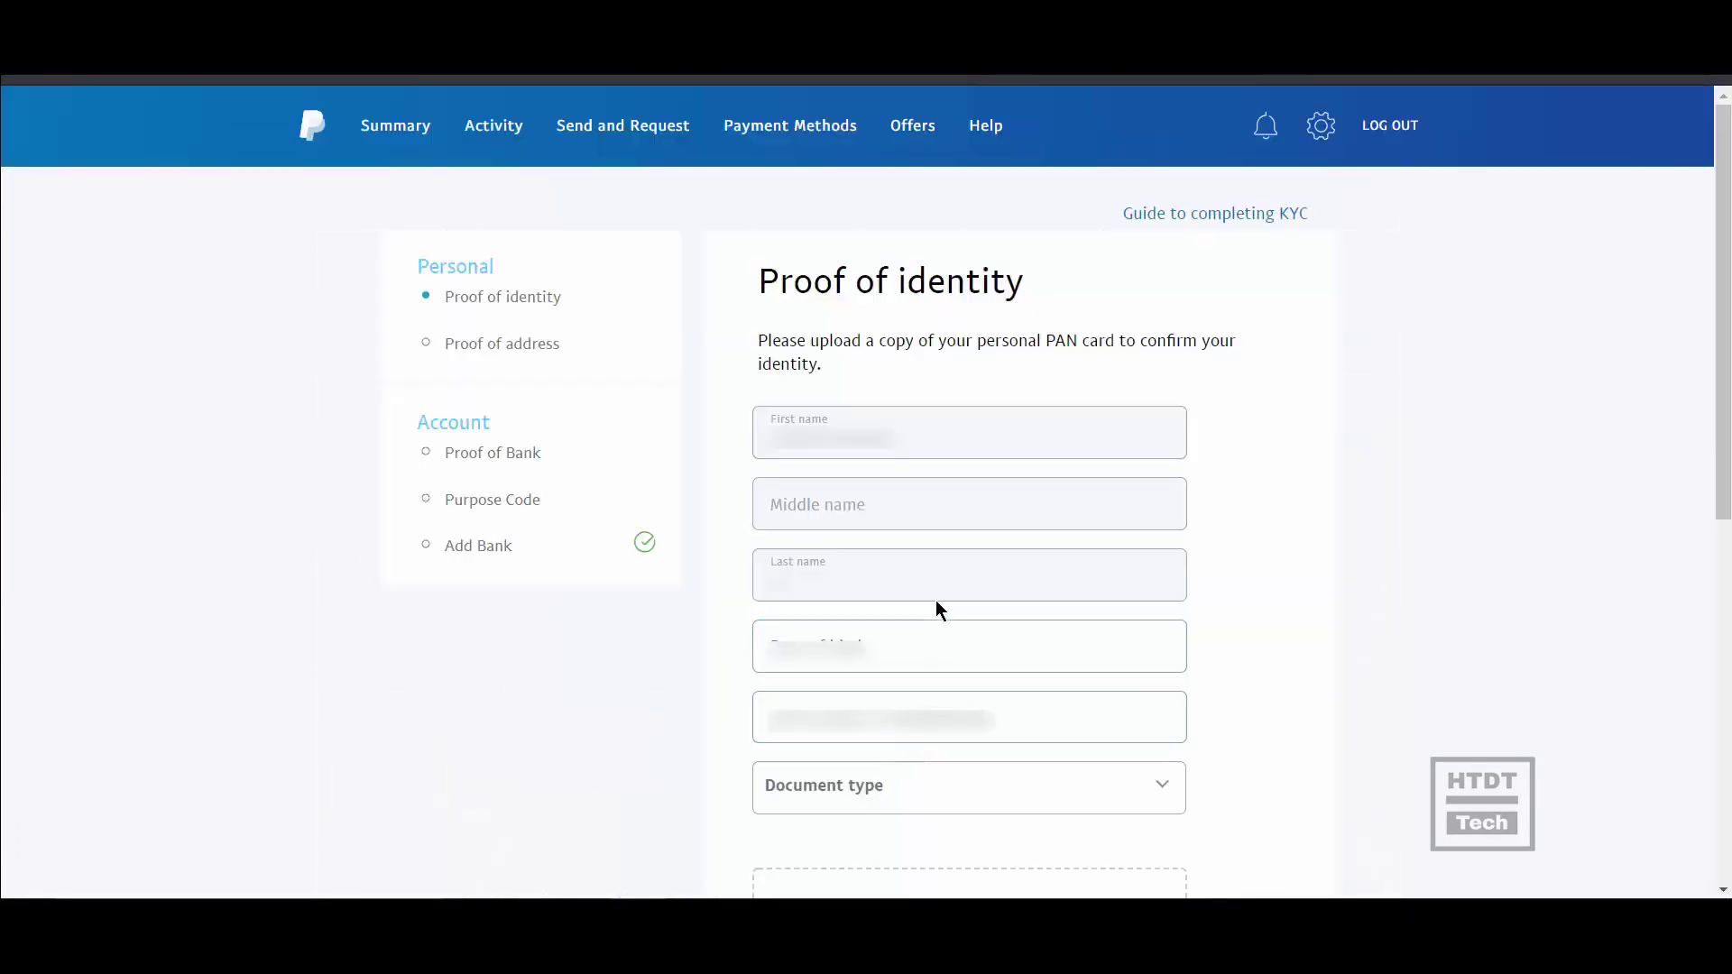
- Submit proof of identity with date of birth, PAN number and PAN Card as document type
click(935, 636)
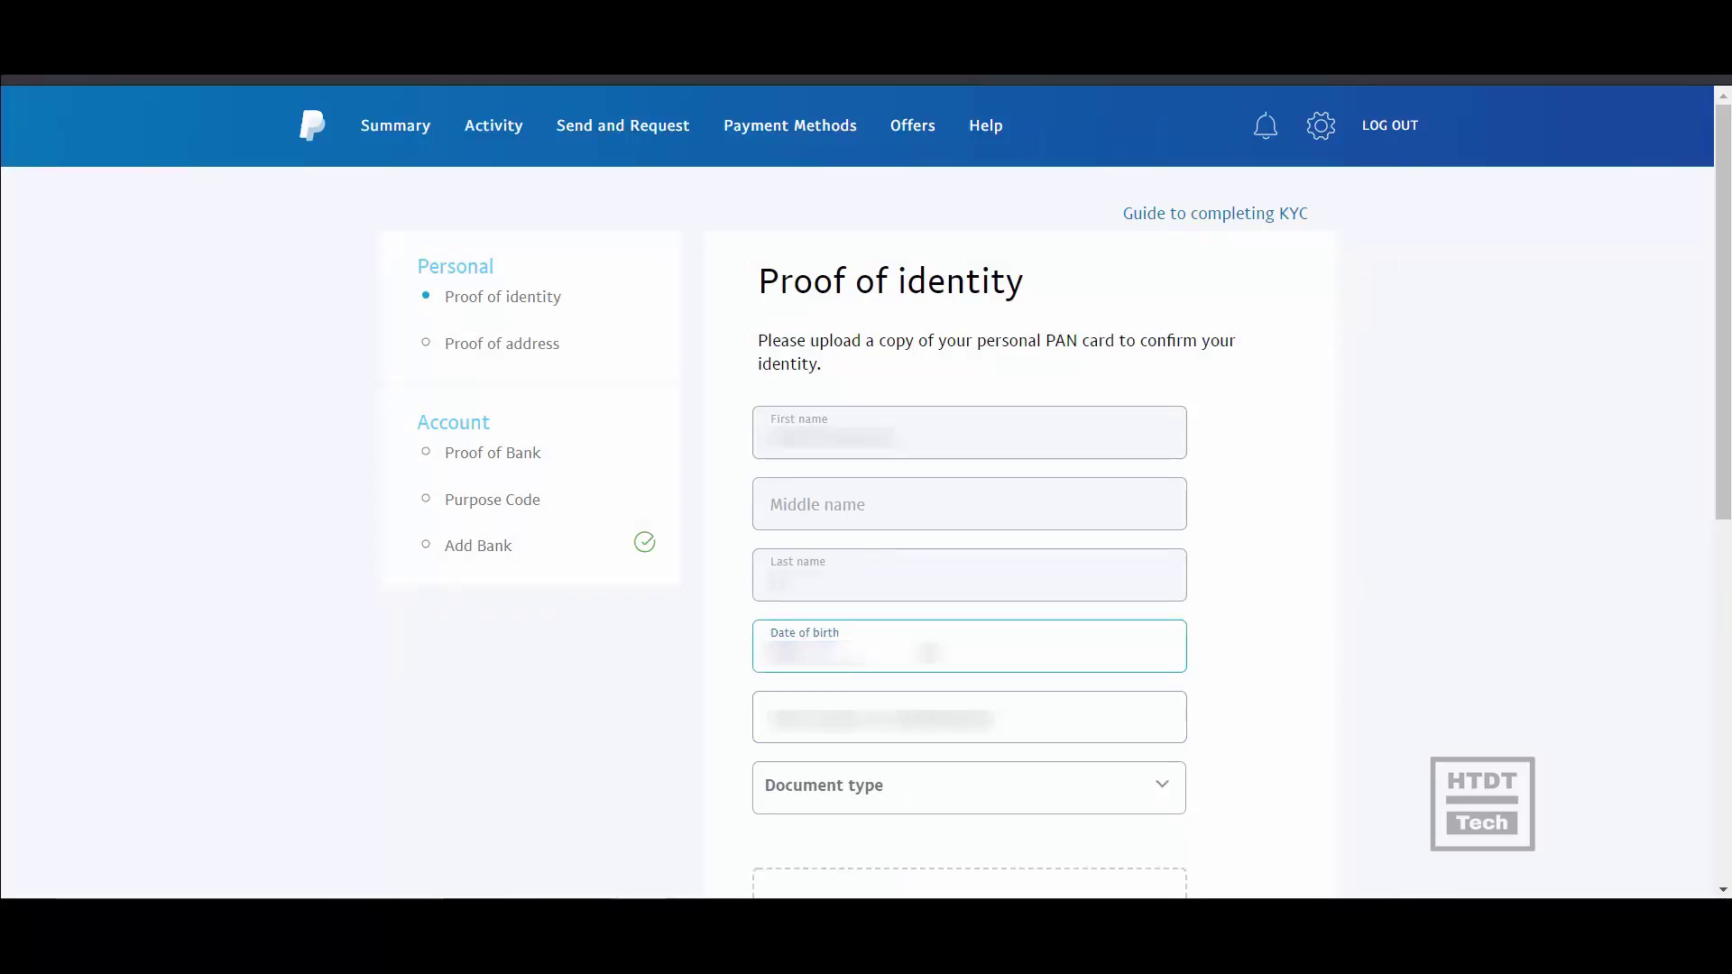
click(908, 702)
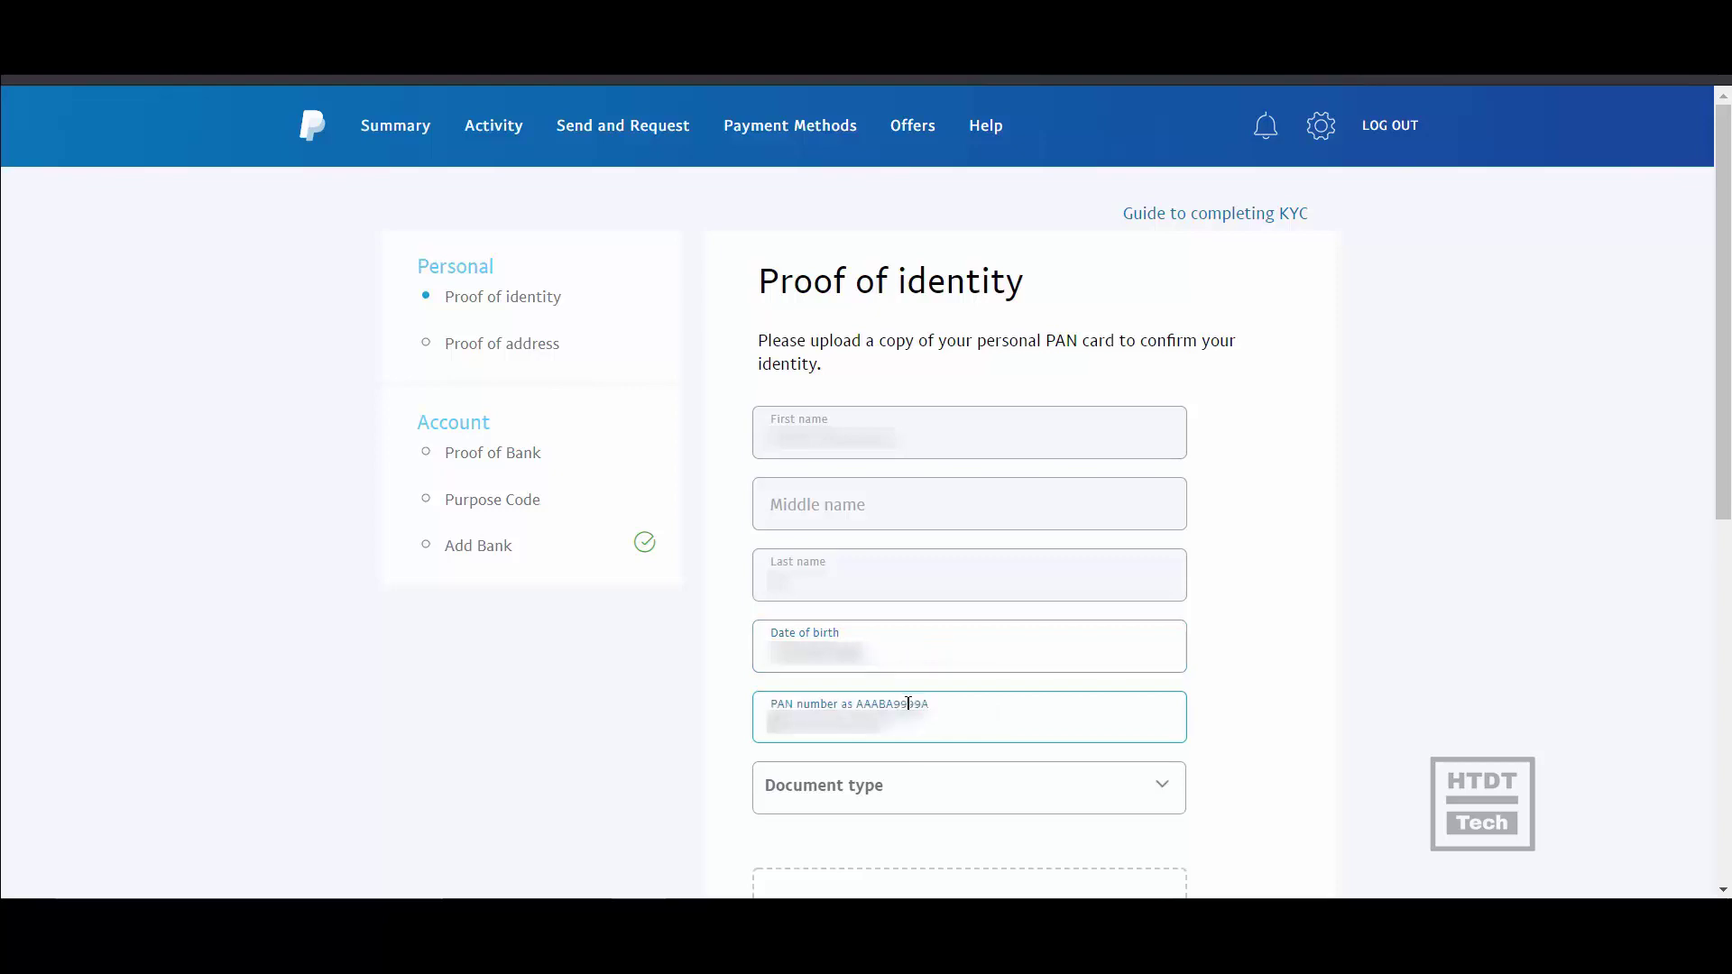
key(Tab)
key(Down)
scroll(1328, 731, down, 7)
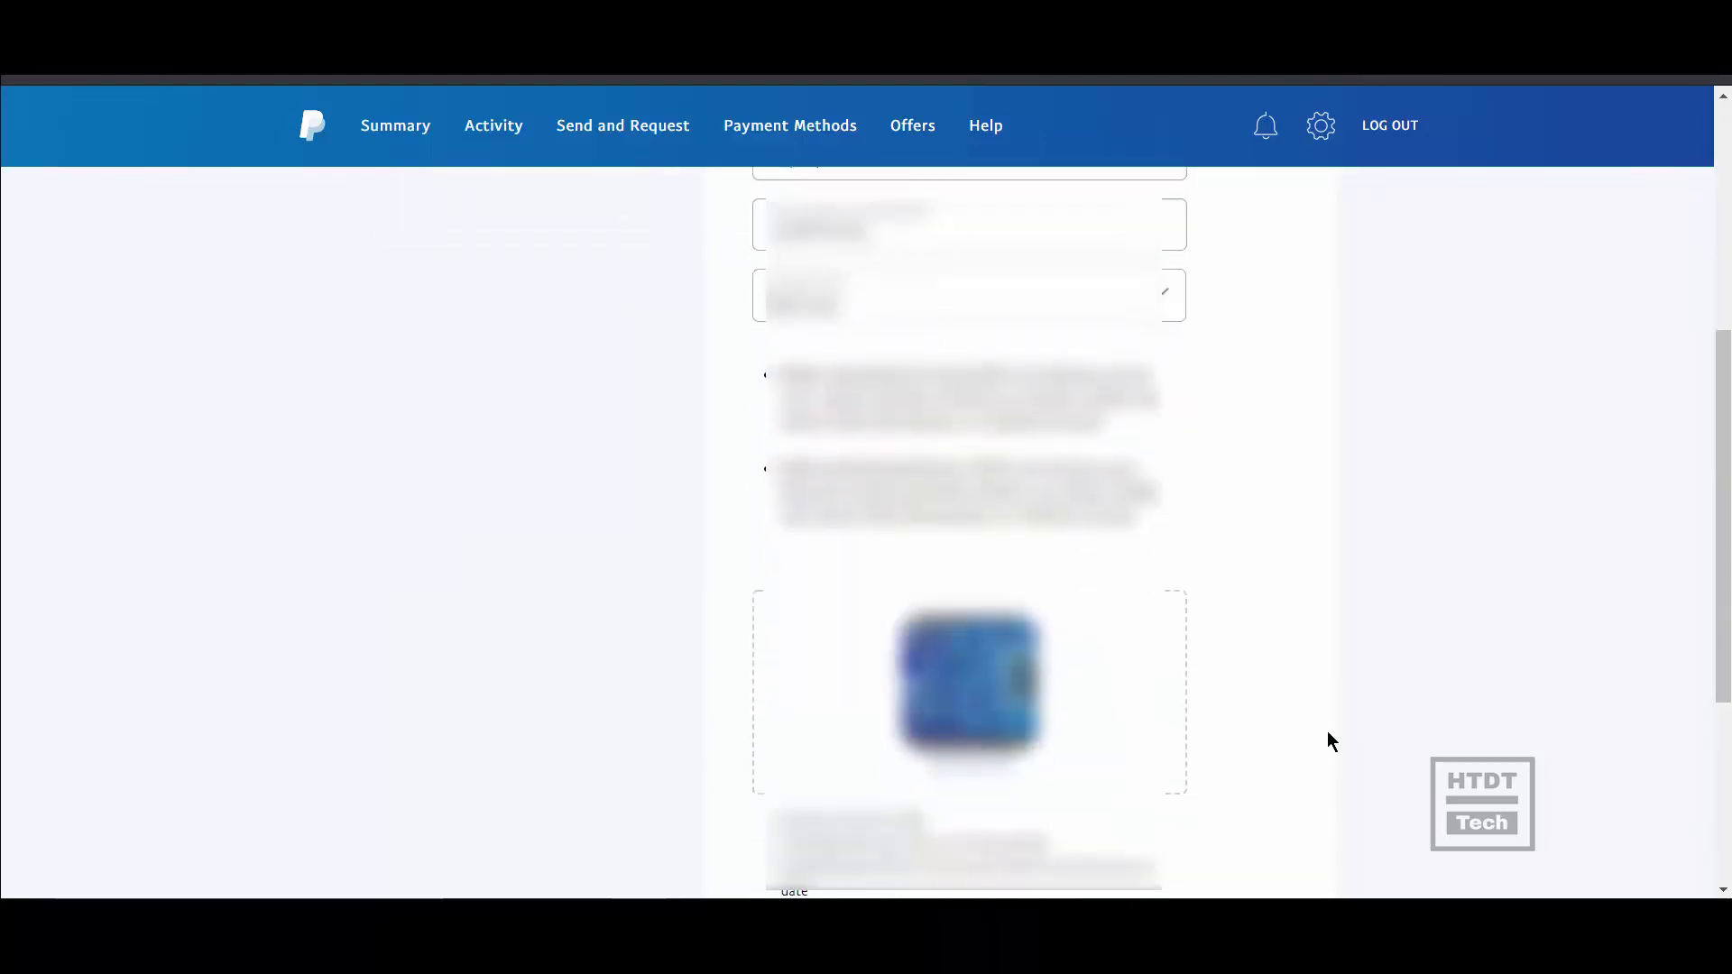
click(1048, 806)
- Review the Proof of Residential Address form with its uploaded document
scroll(1042, 805, down, 3)
scroll(1042, 806, down, 3)
scroll(1081, 657, up, 6)
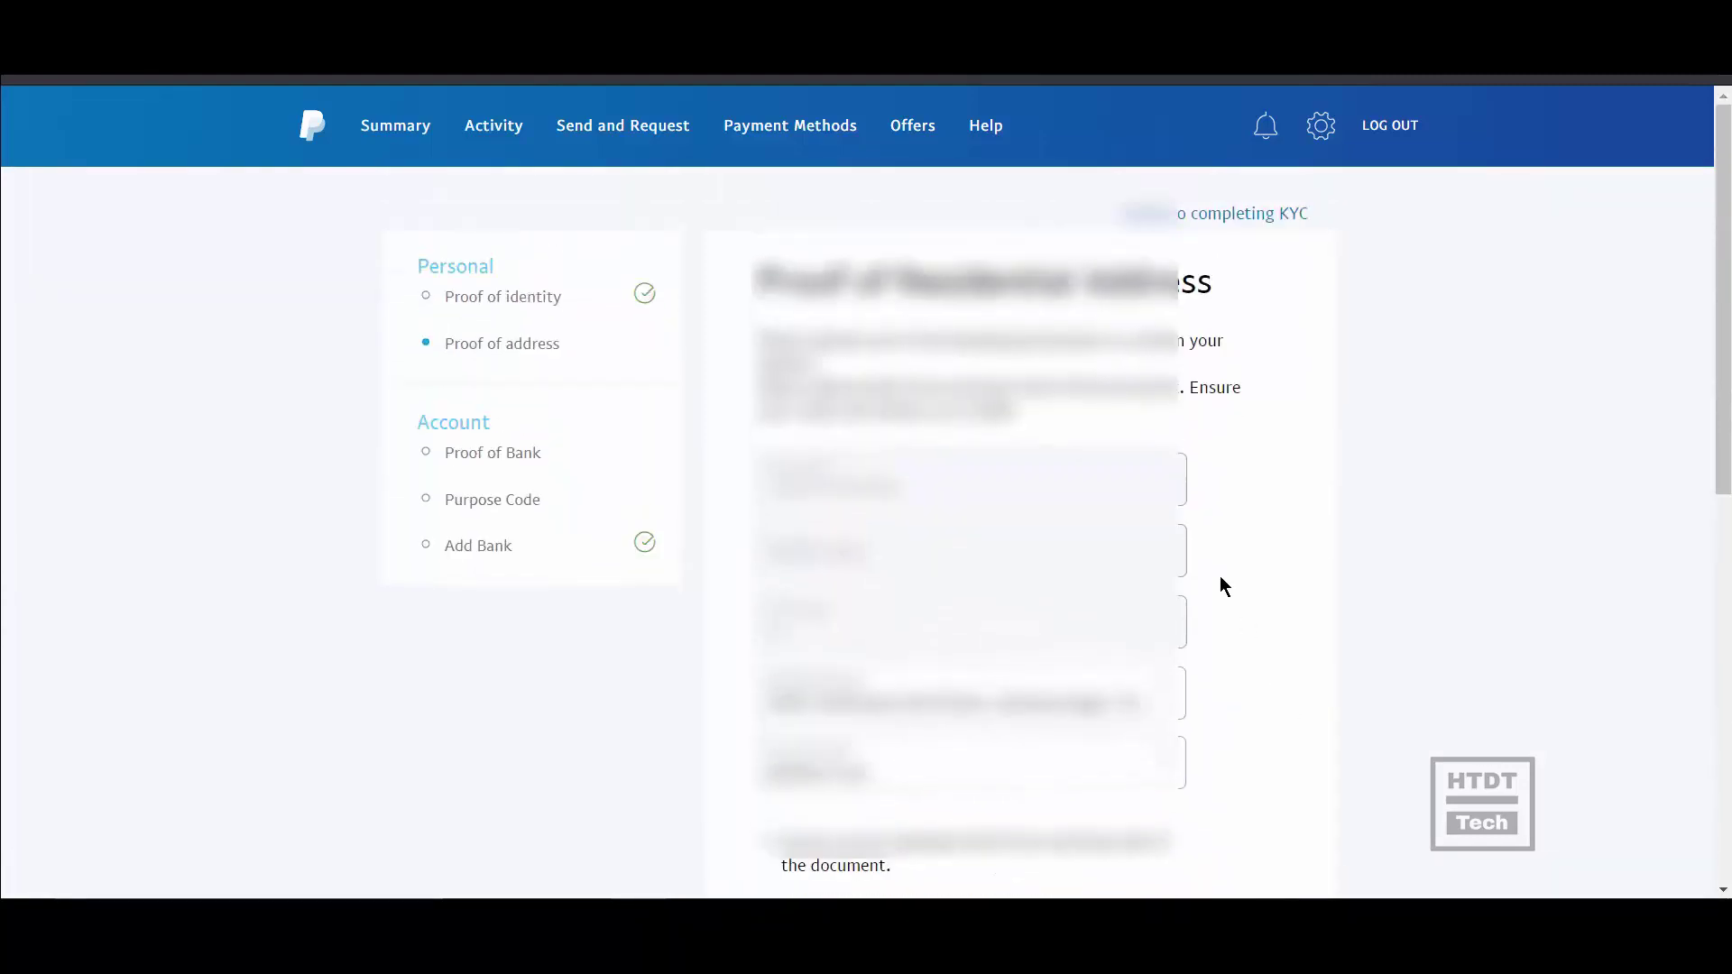
scroll(1225, 582, down, 6)
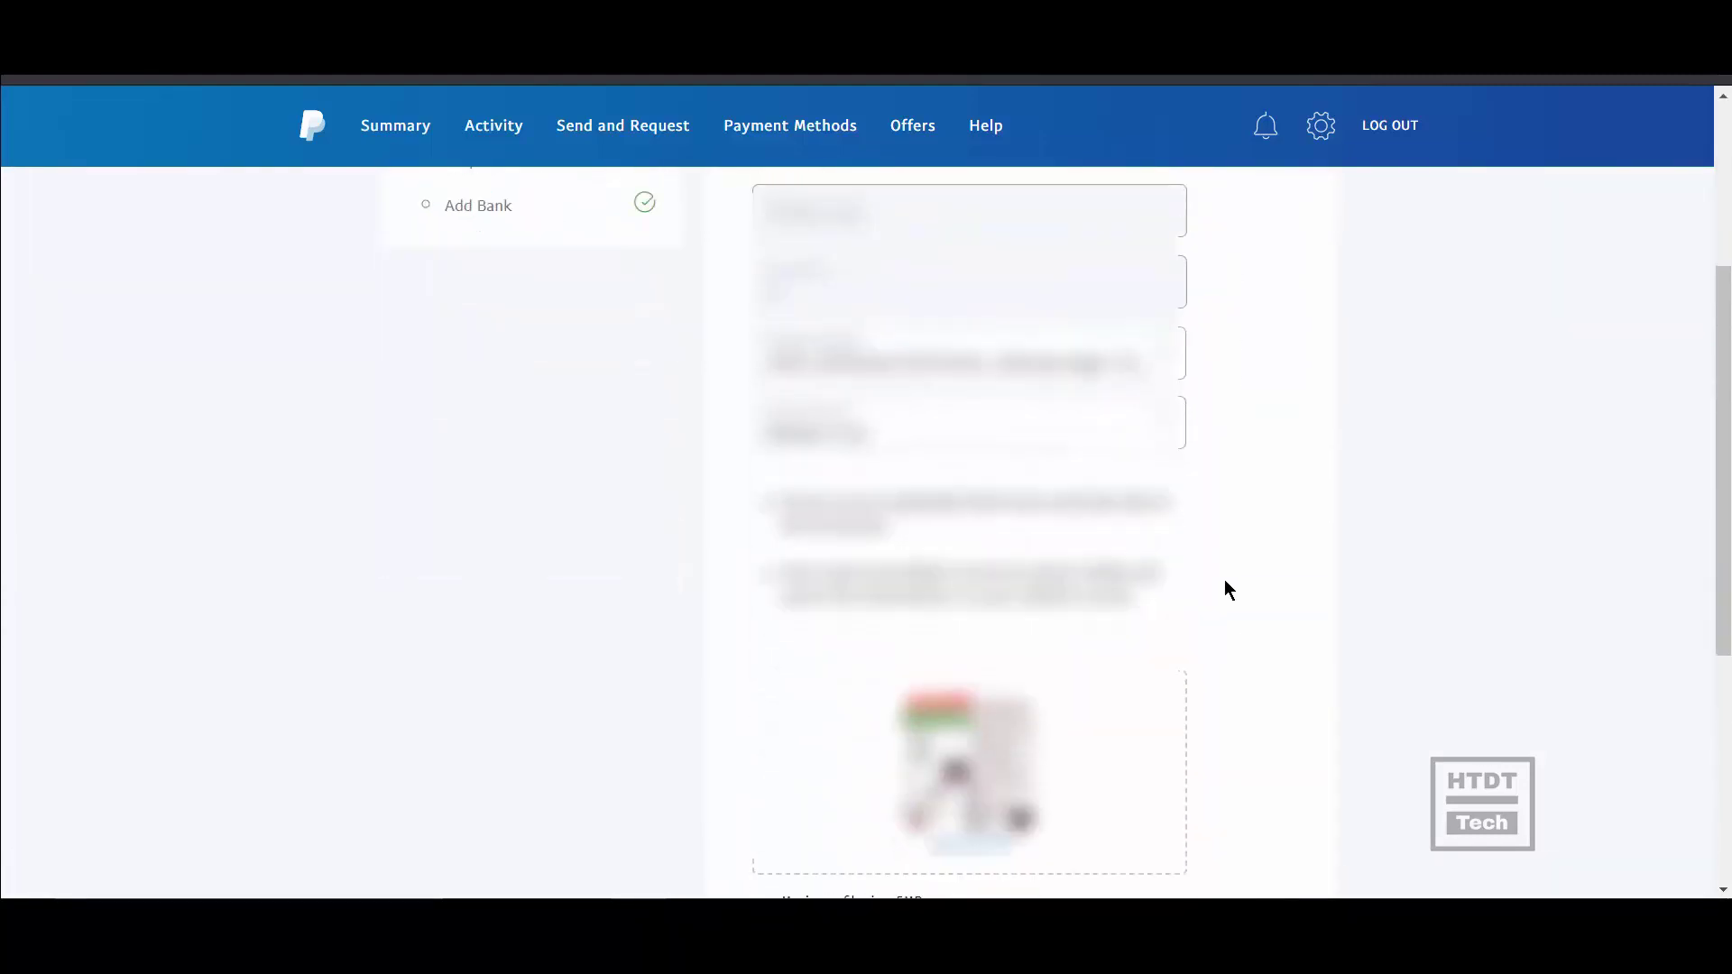
- Submit the address proof, then submit an uploaded Pass Book as proof of bank account
click(1001, 729)
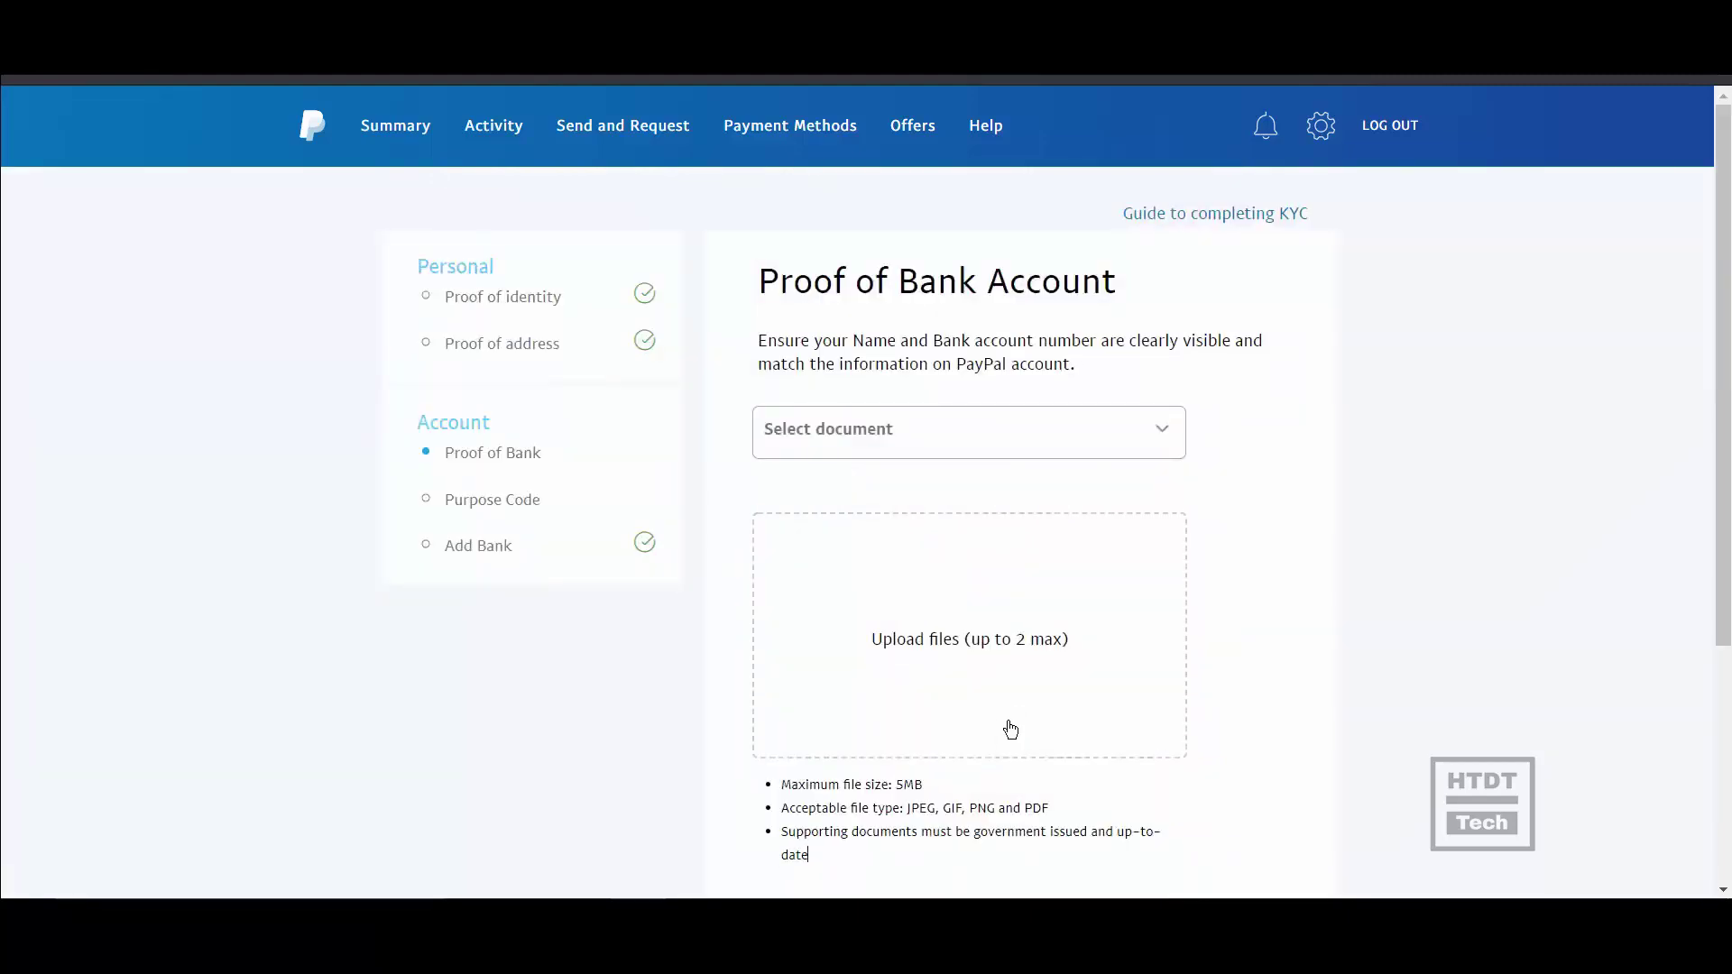
scroll(1204, 587, down, 2)
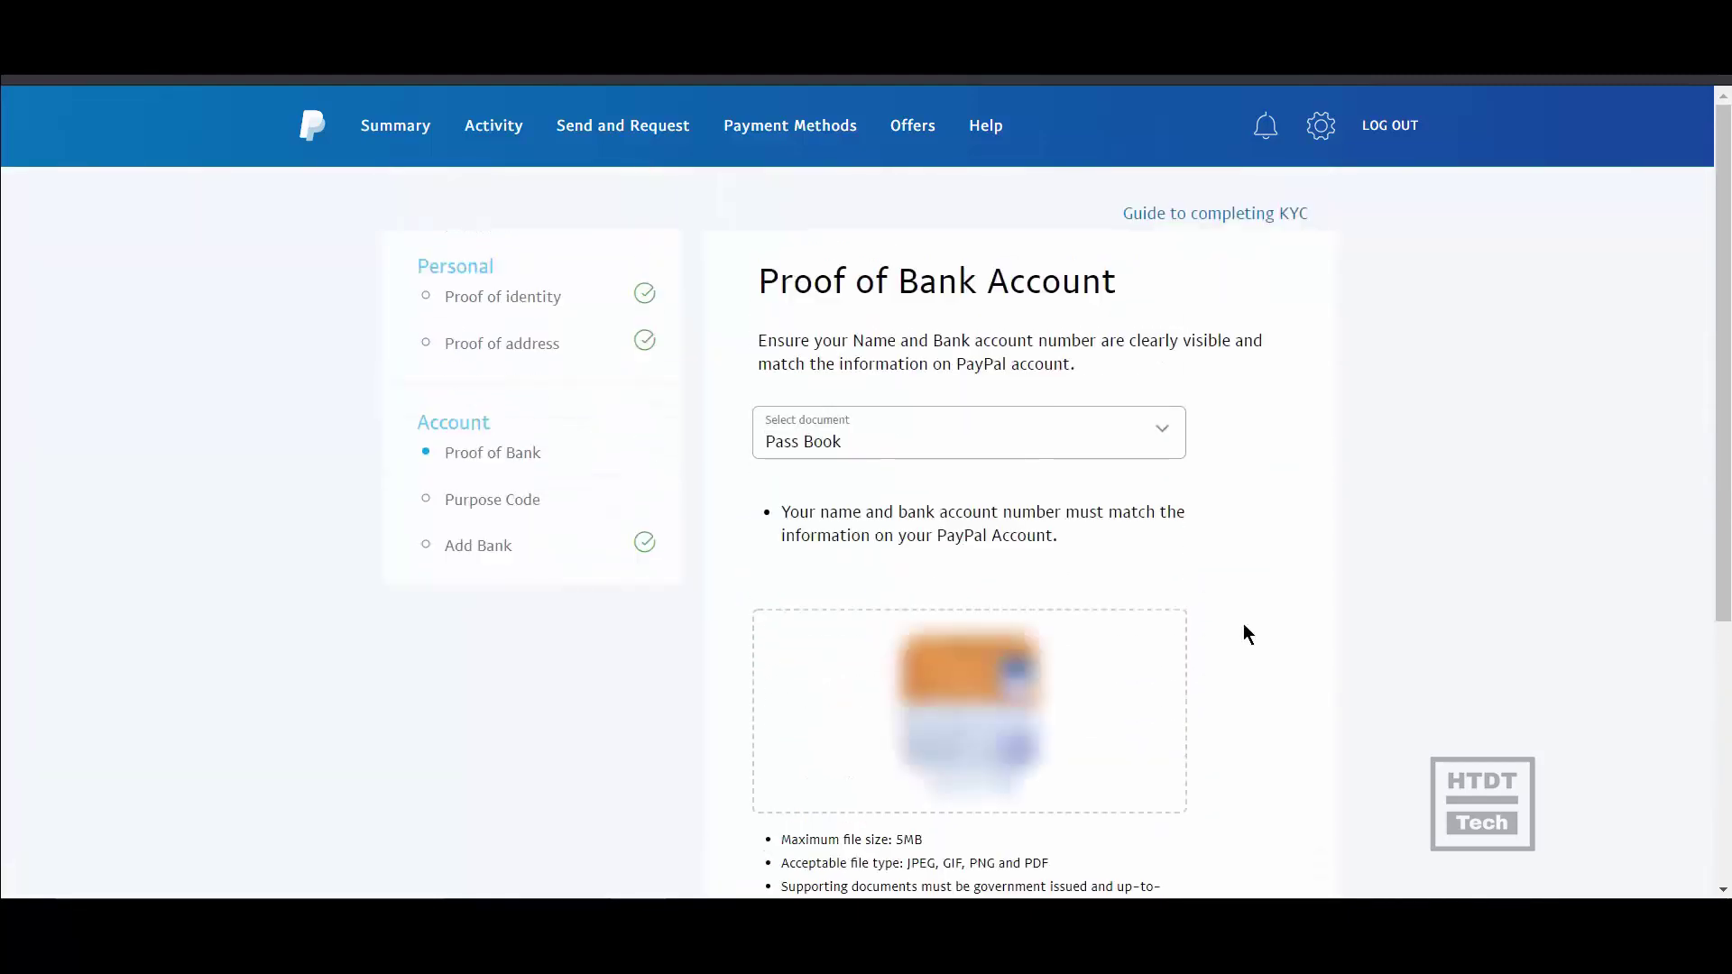
click(1124, 441)
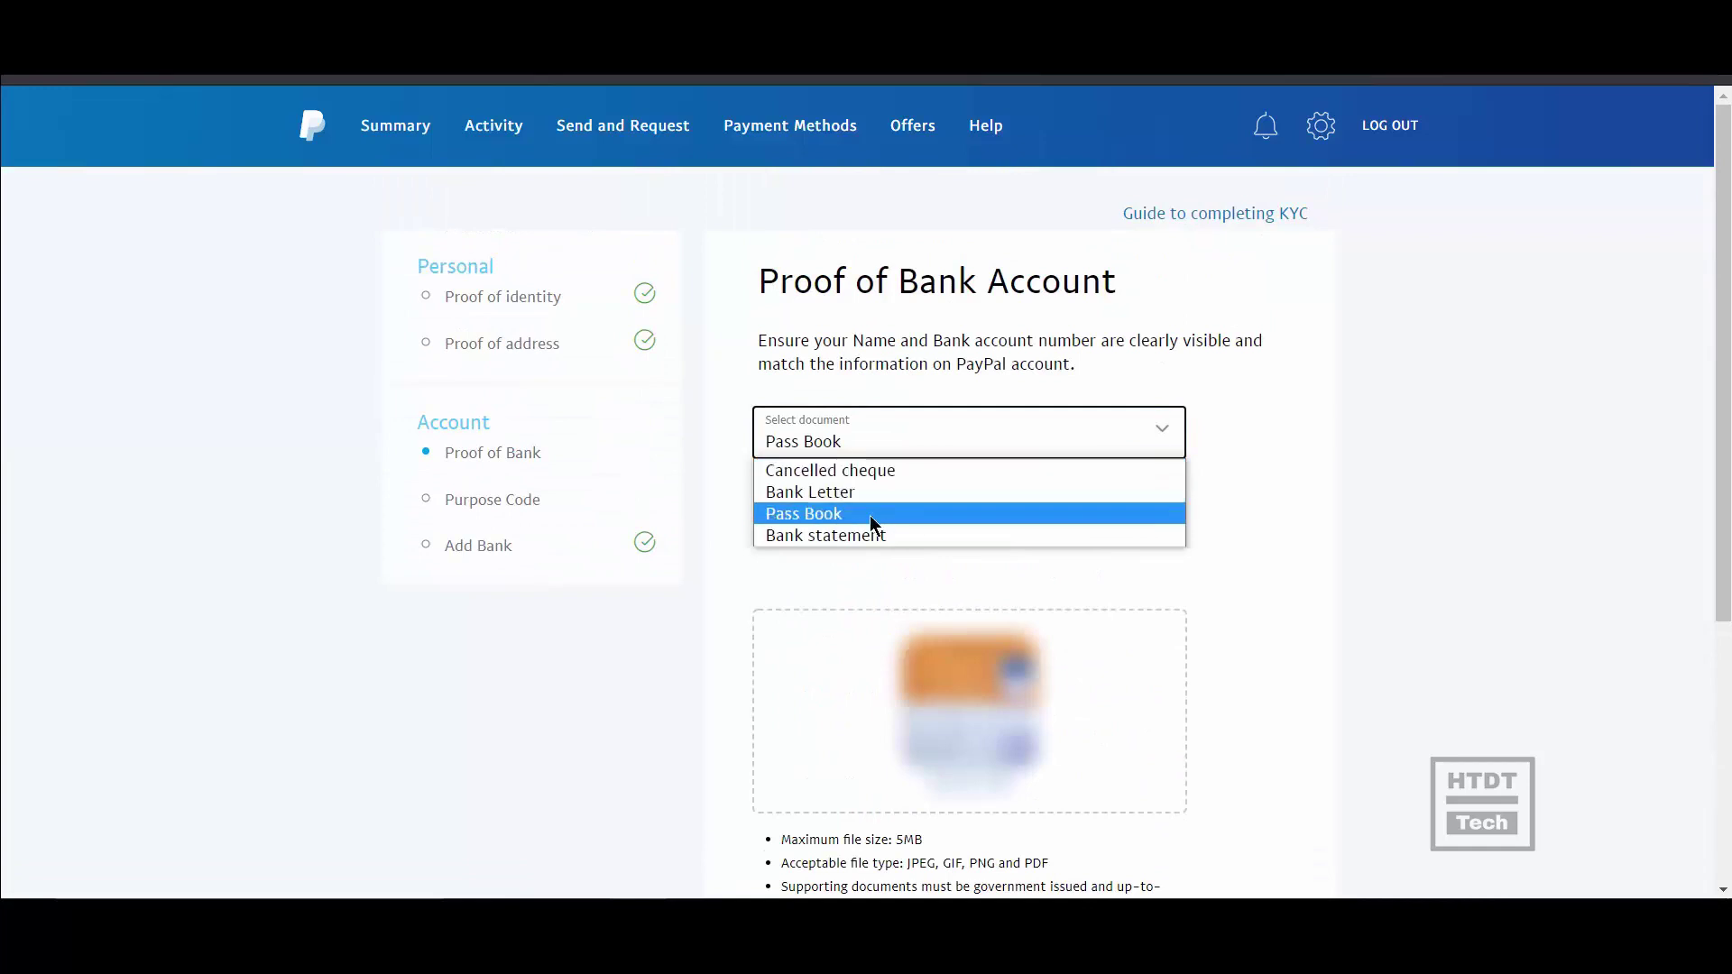
click(841, 514)
scroll(1005, 681, down, 4)
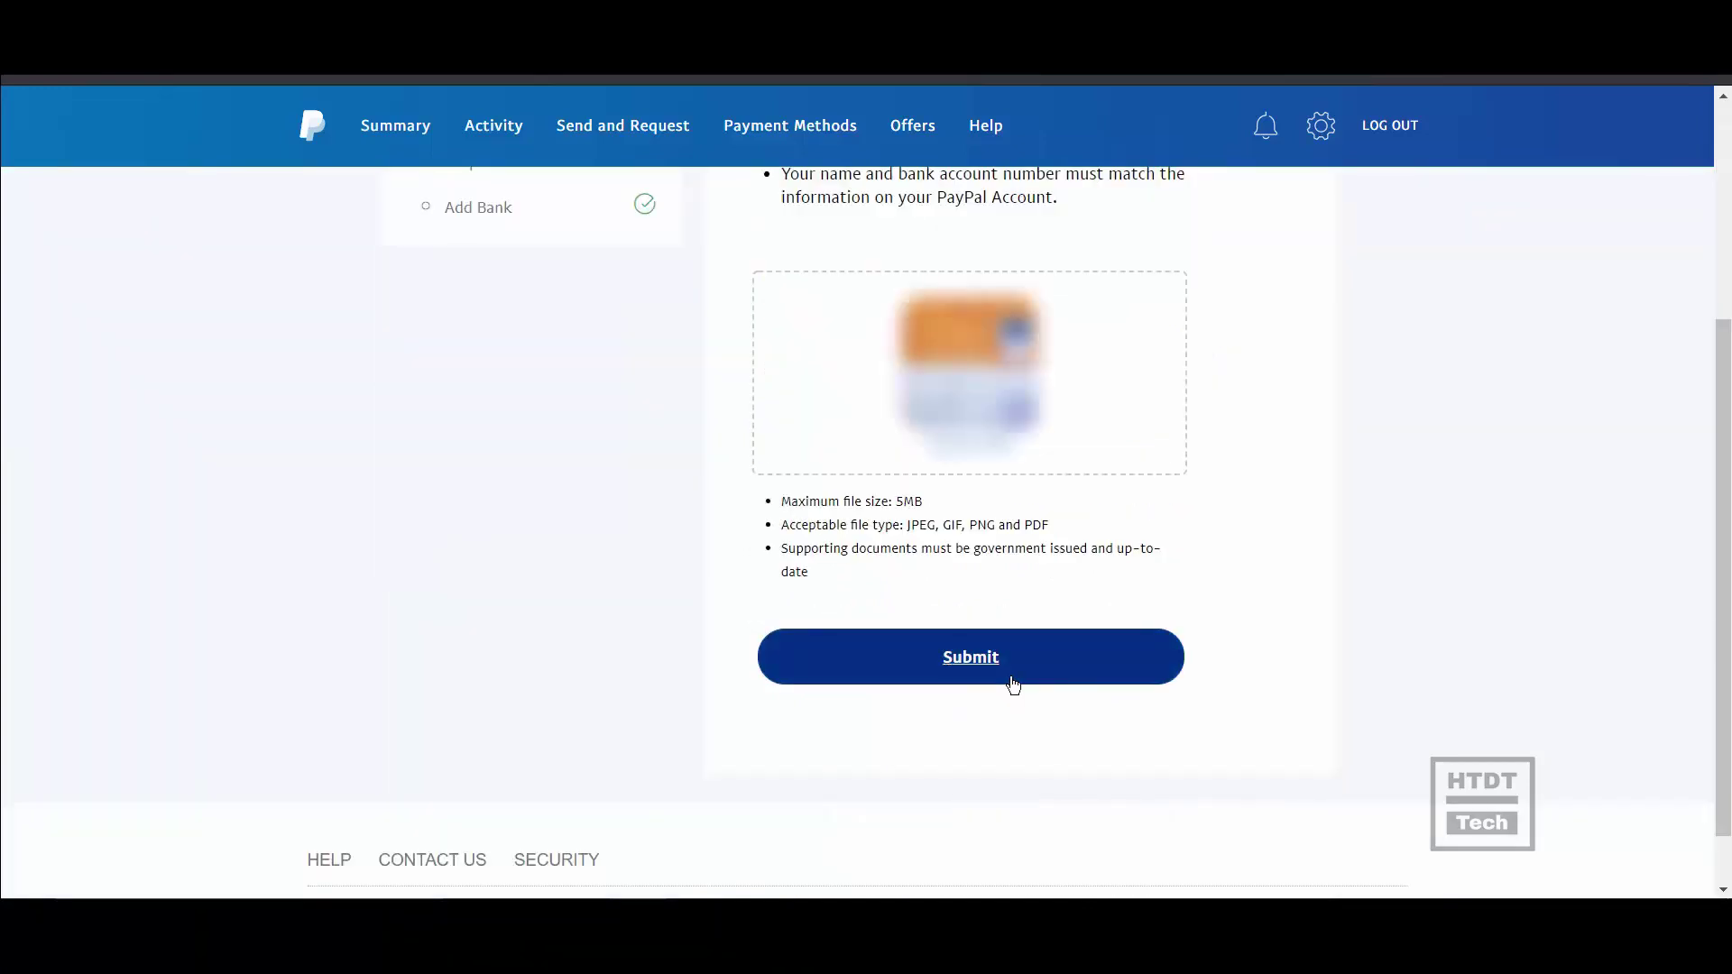
click(1007, 677)
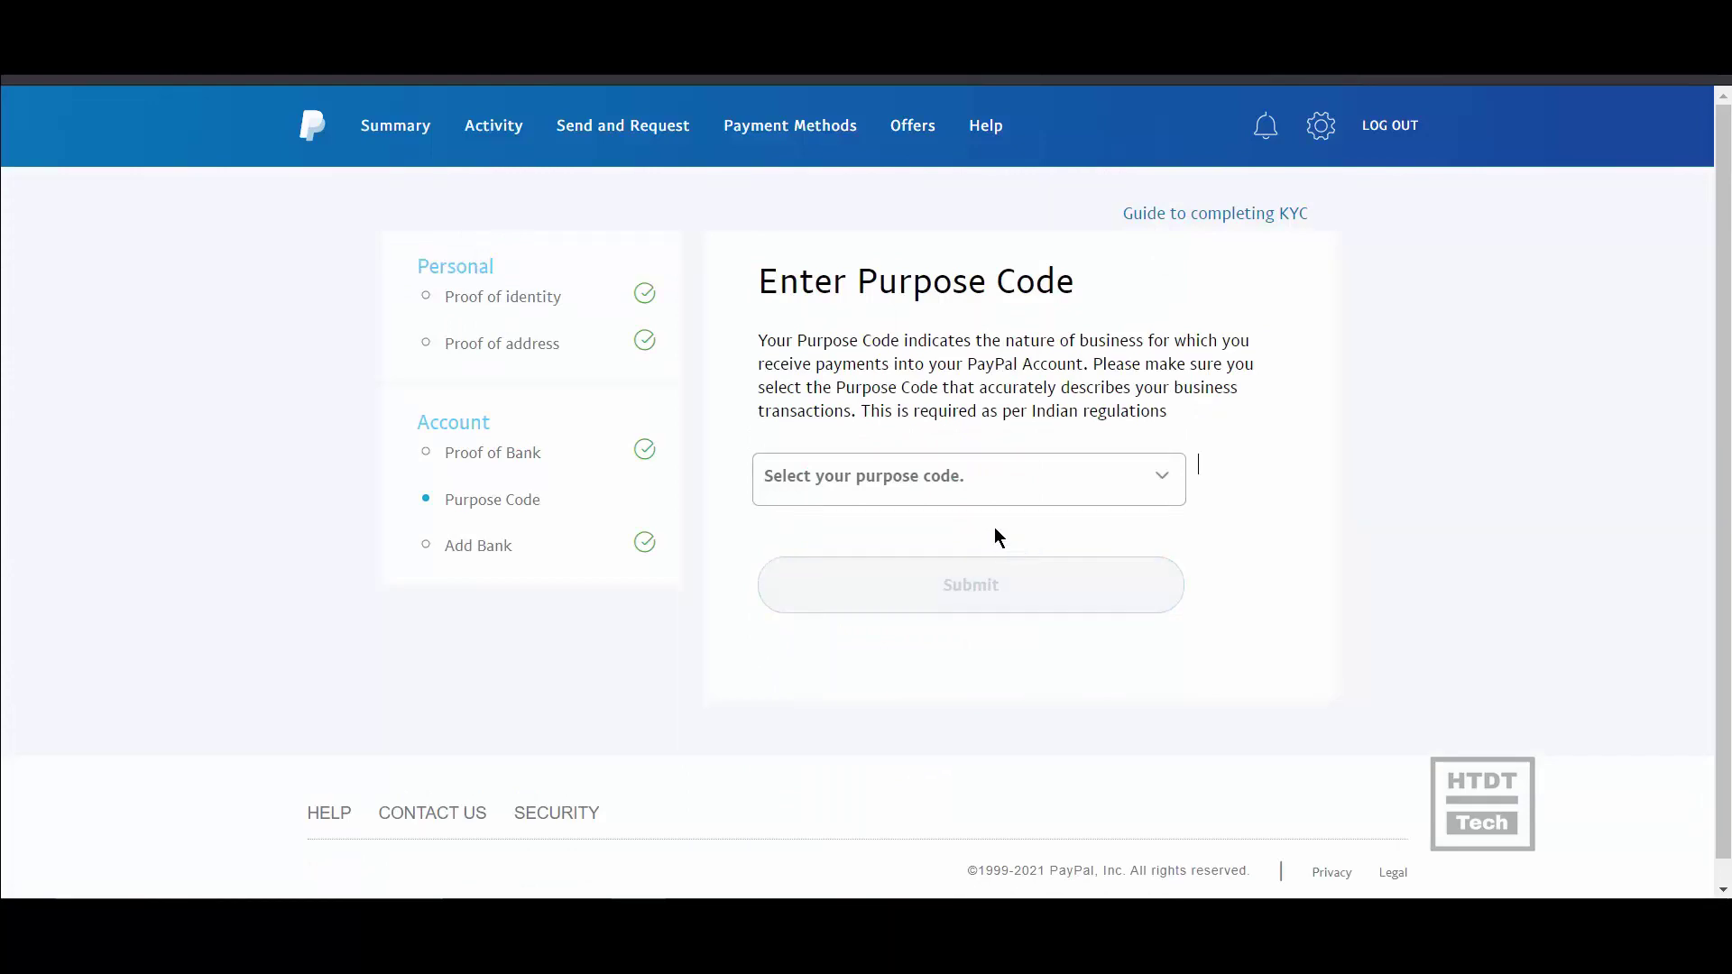
- Choose purpose code P0806 – Other information services and submit it
click(960, 478)
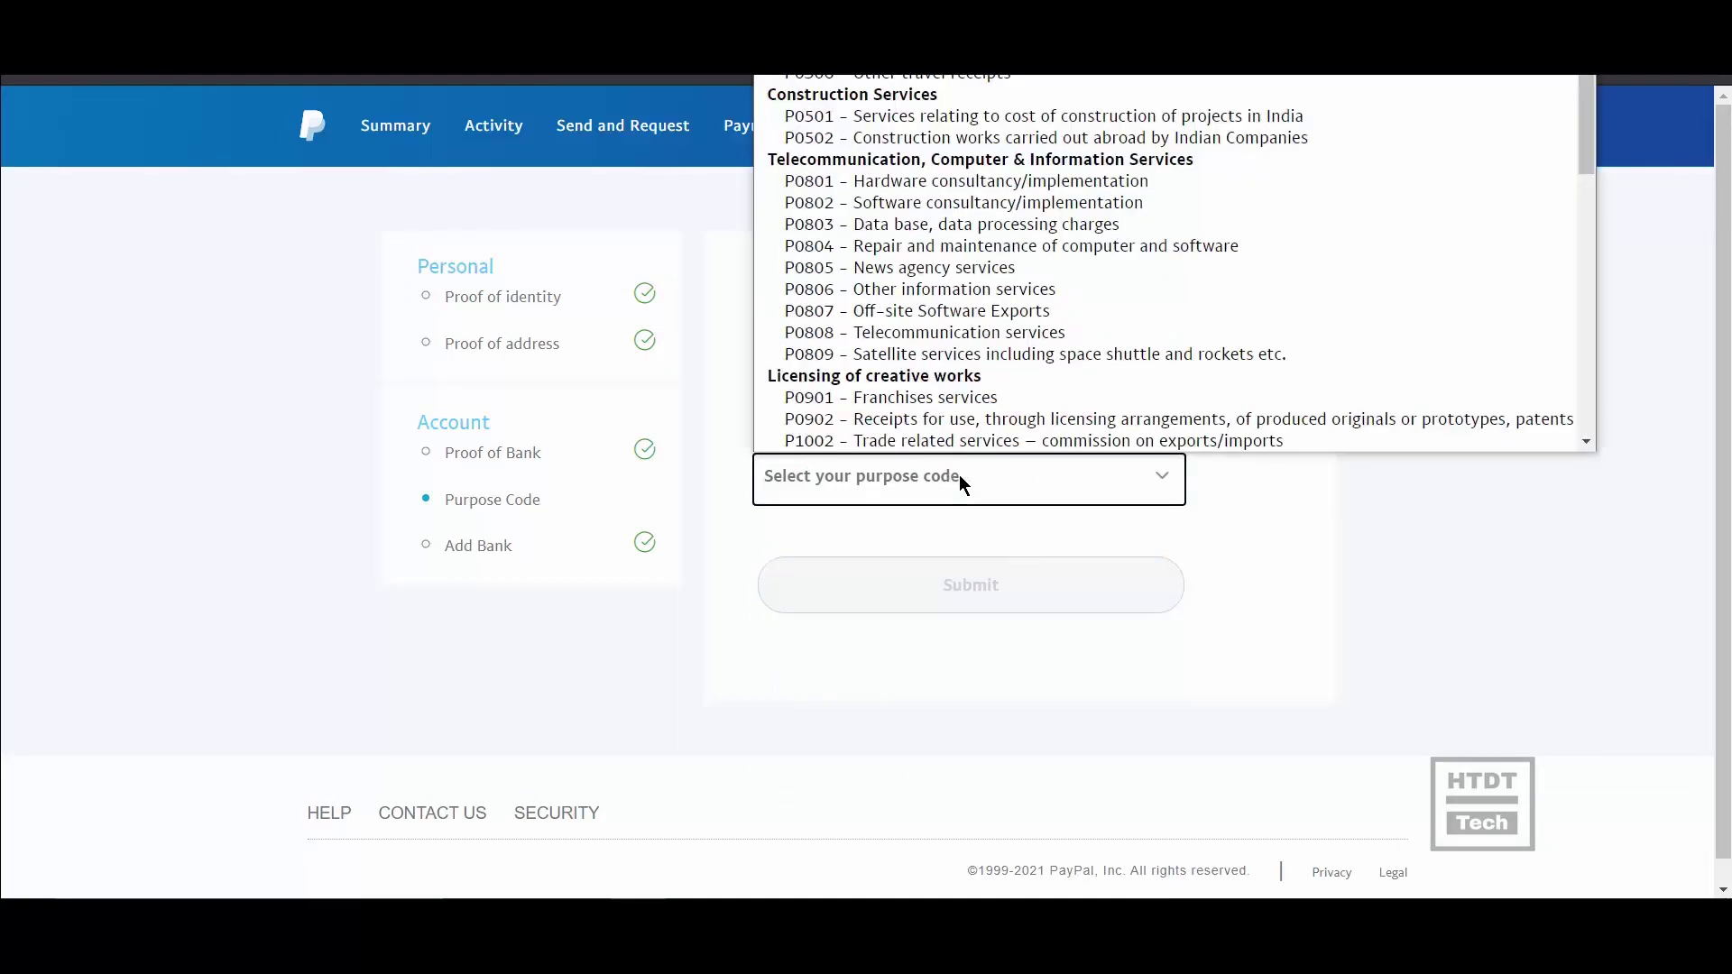
scroll(1047, 406, down, 1)
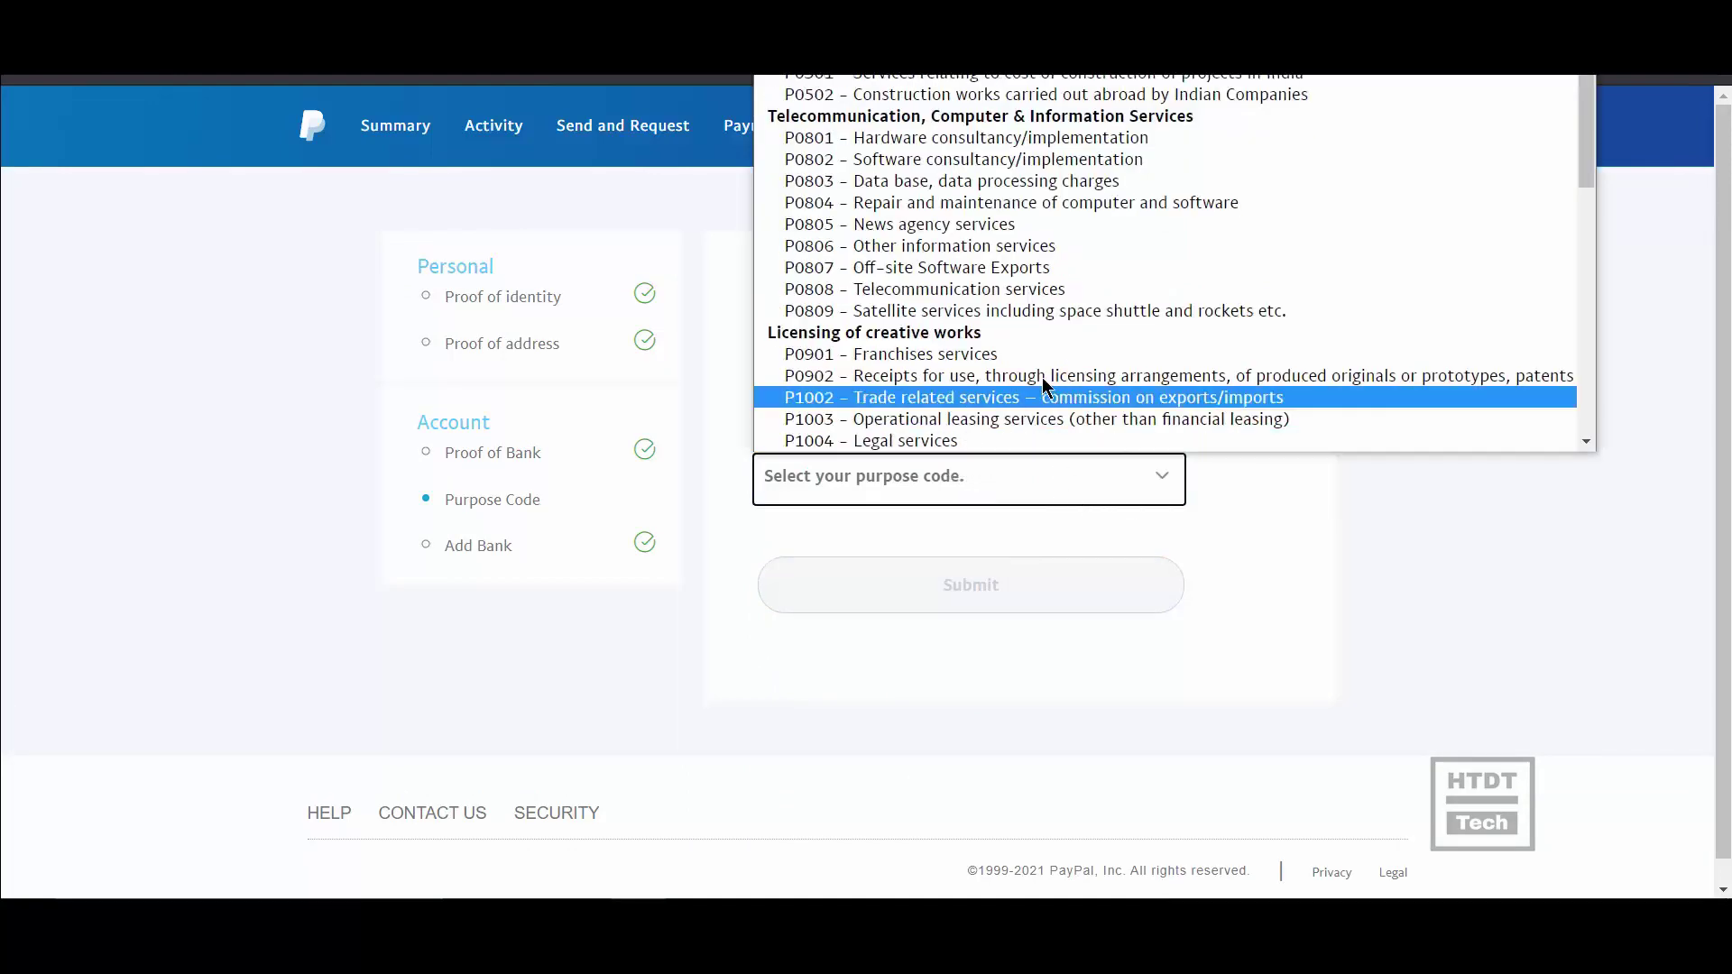
scroll(1051, 406, up, 1)
scroll(1064, 446, down, 1)
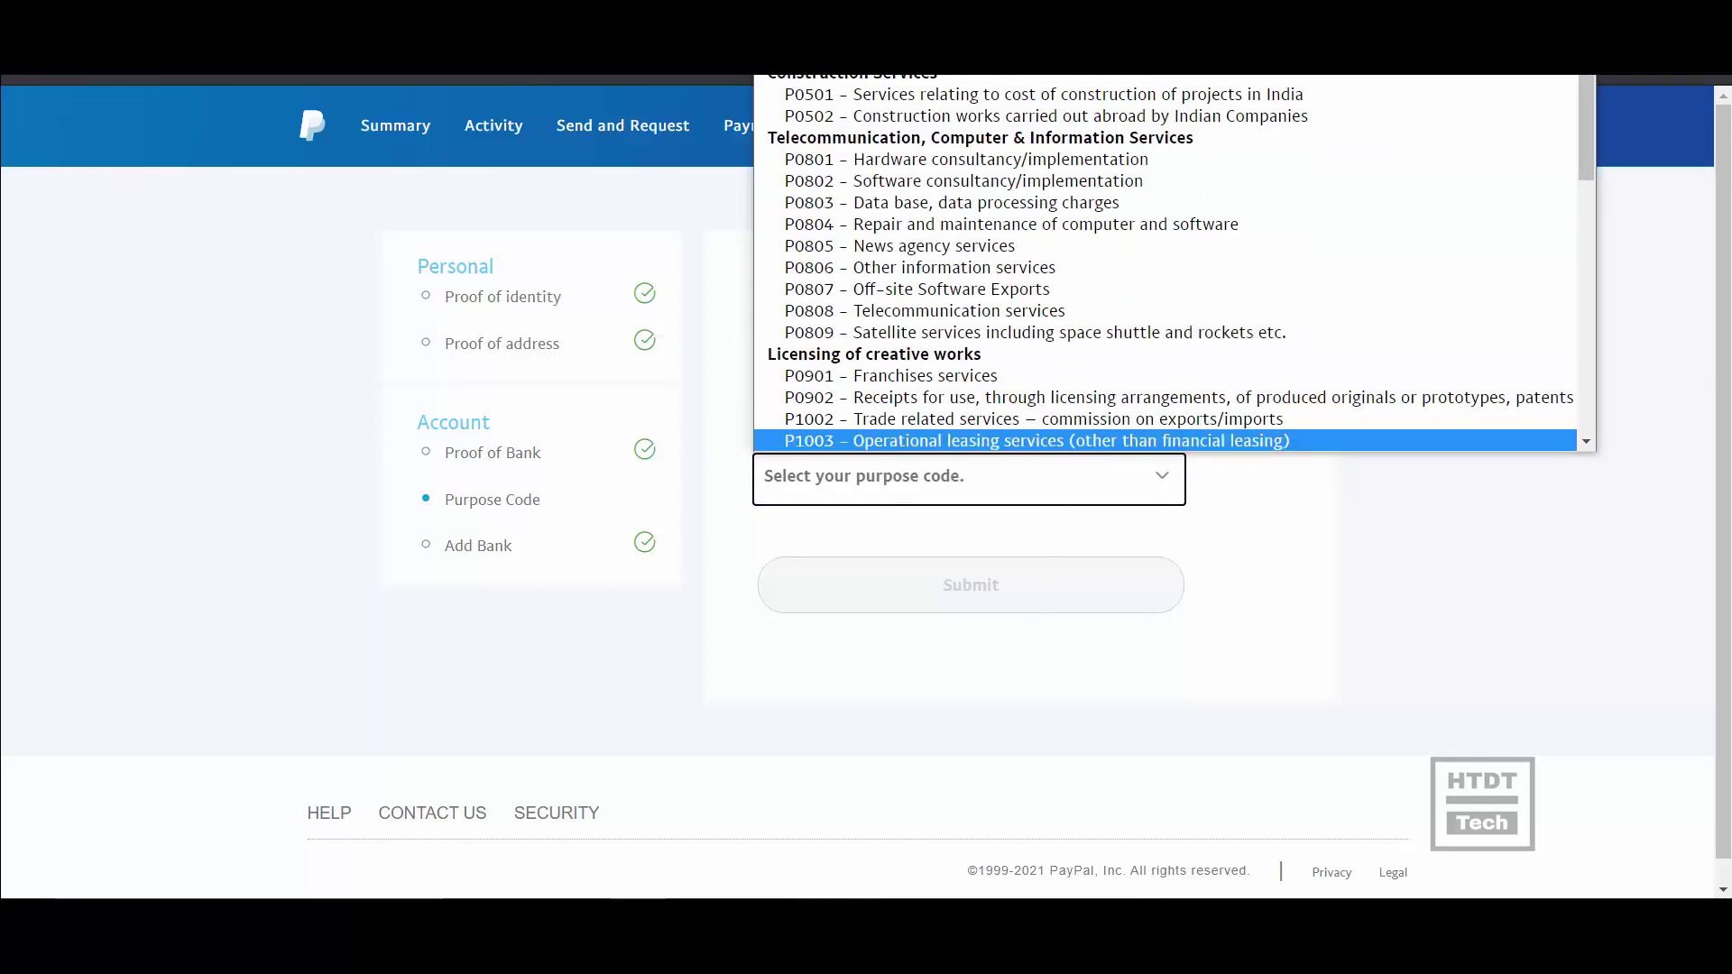
click(1024, 268)
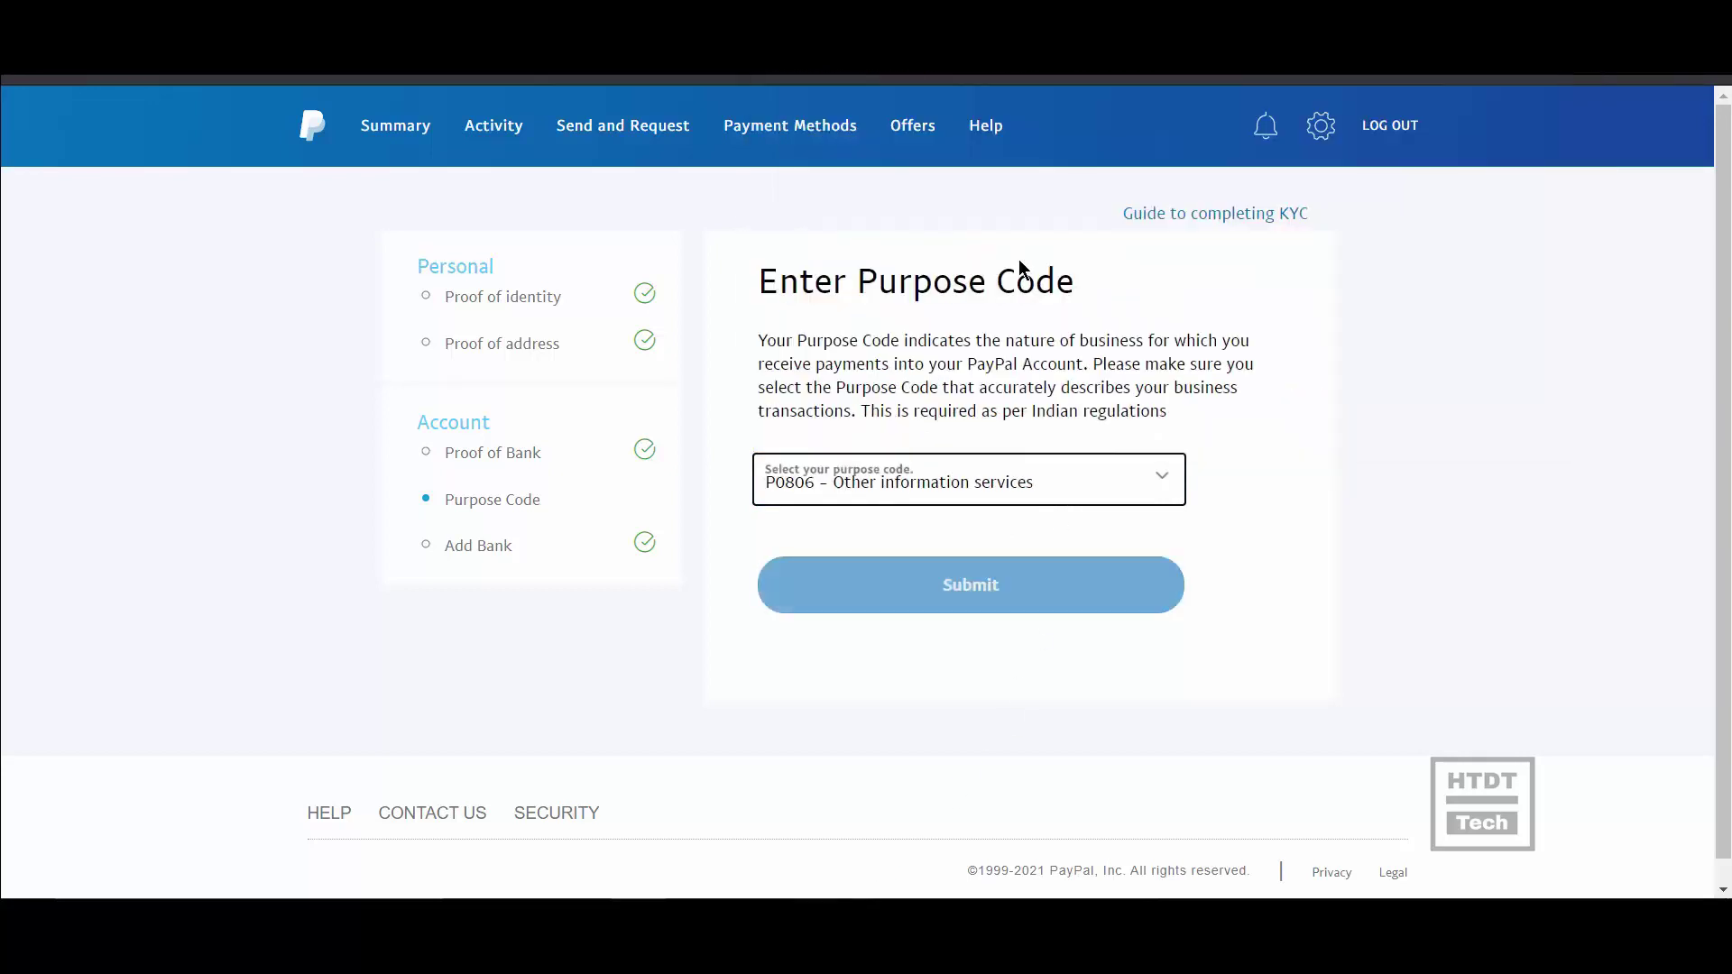
click(1003, 586)
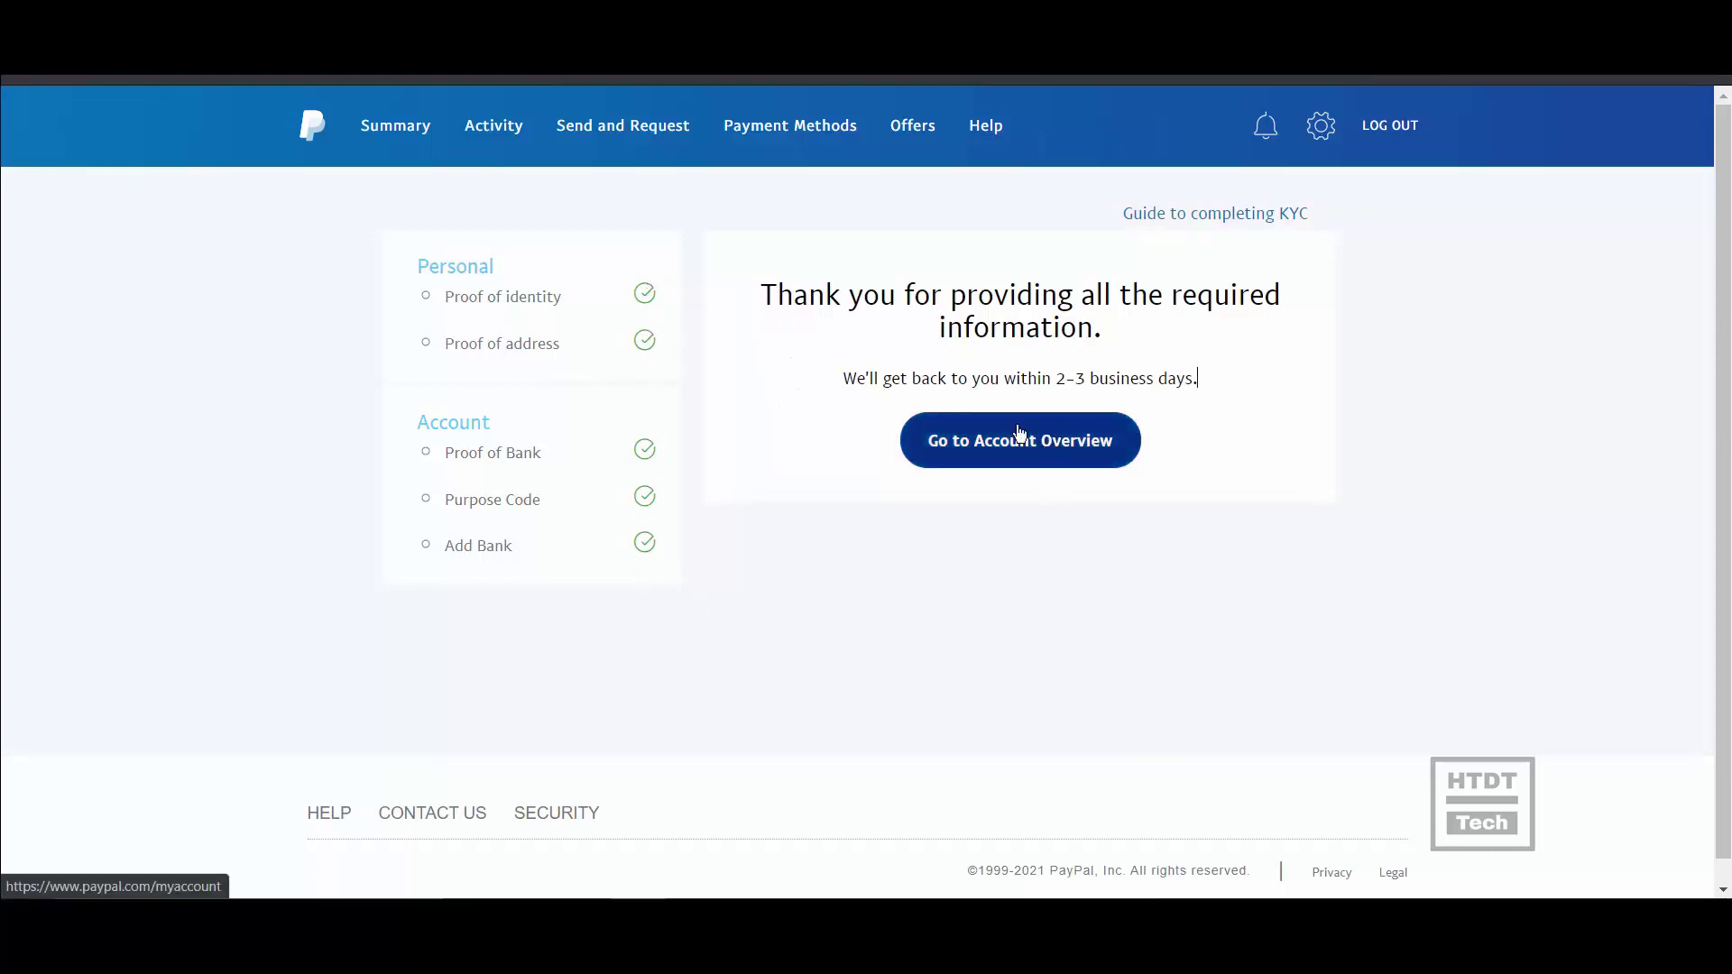
- Go back to the account Summary and view the notification about daily automatic withdrawal to the bank
click(1031, 463)
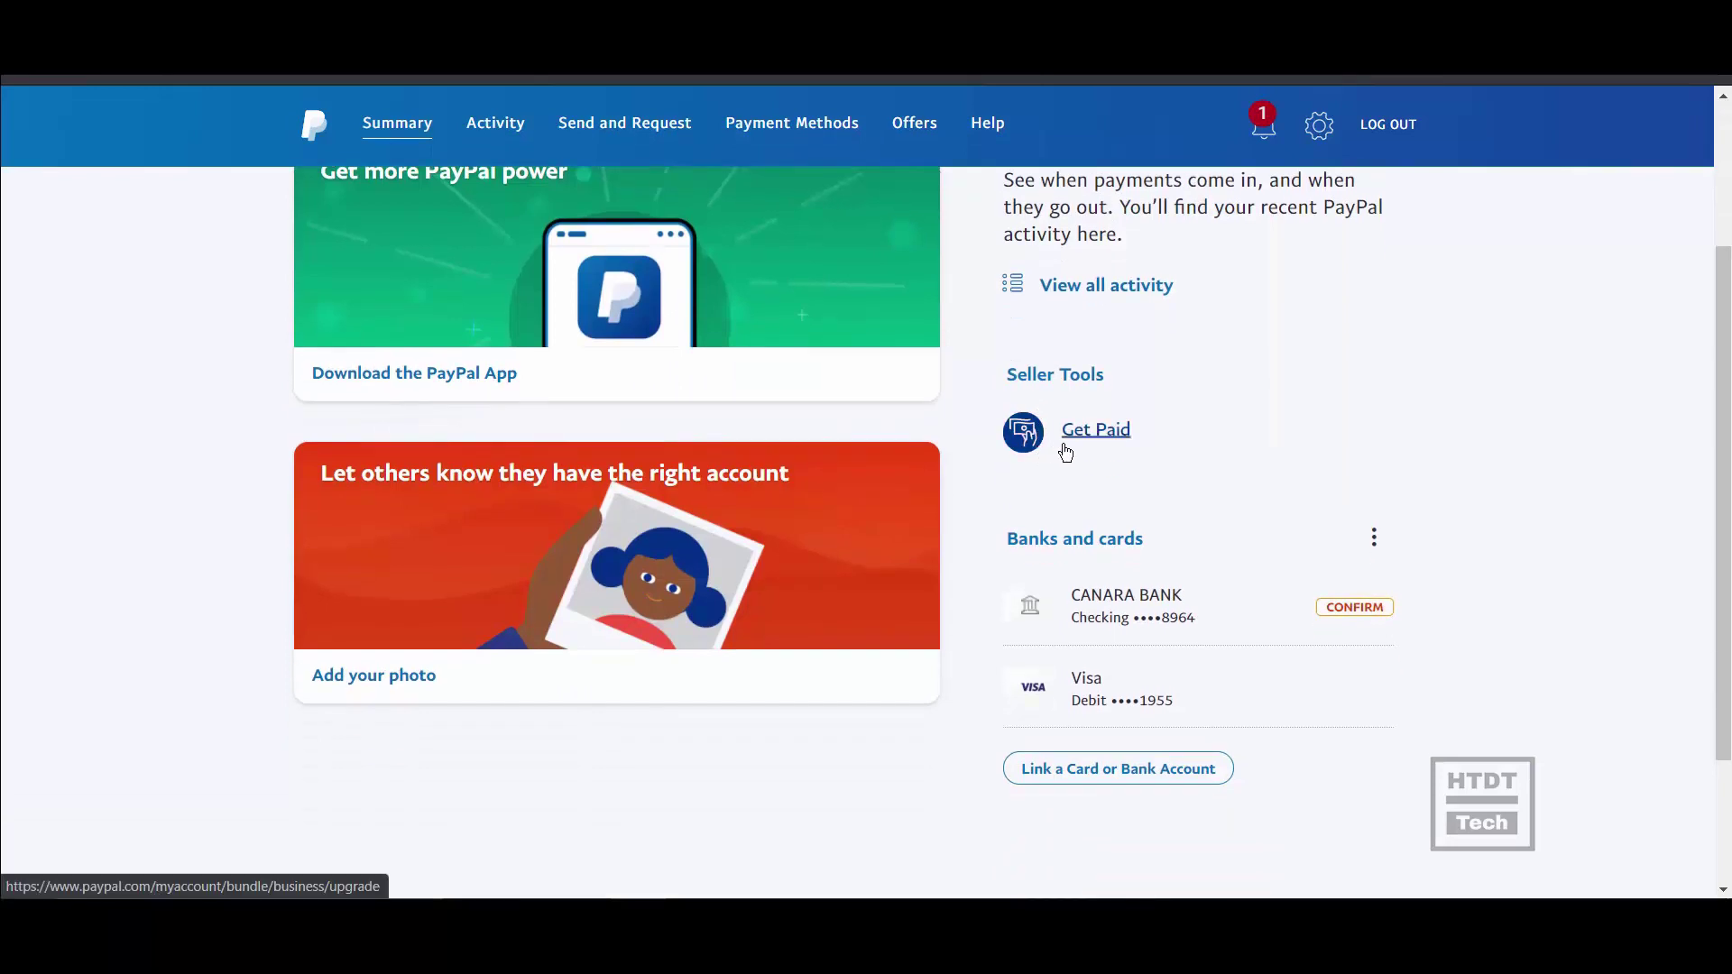
scroll(1183, 463, down, 2)
scroll(1264, 553, up, 5)
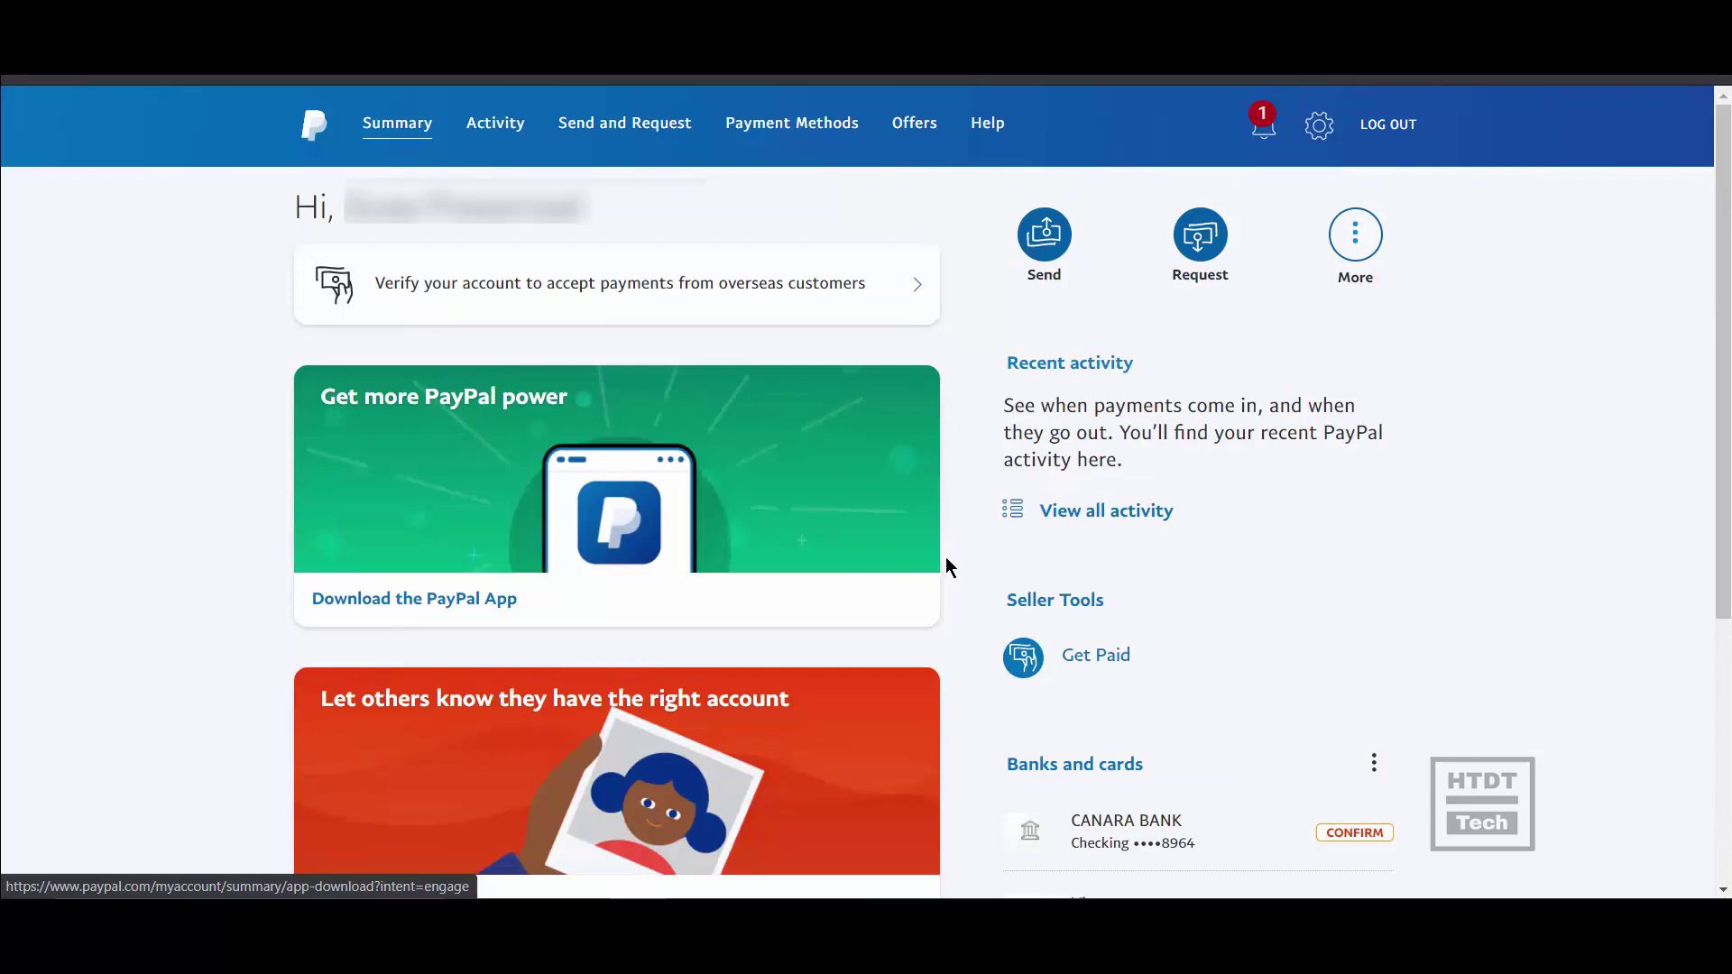
click(1263, 127)
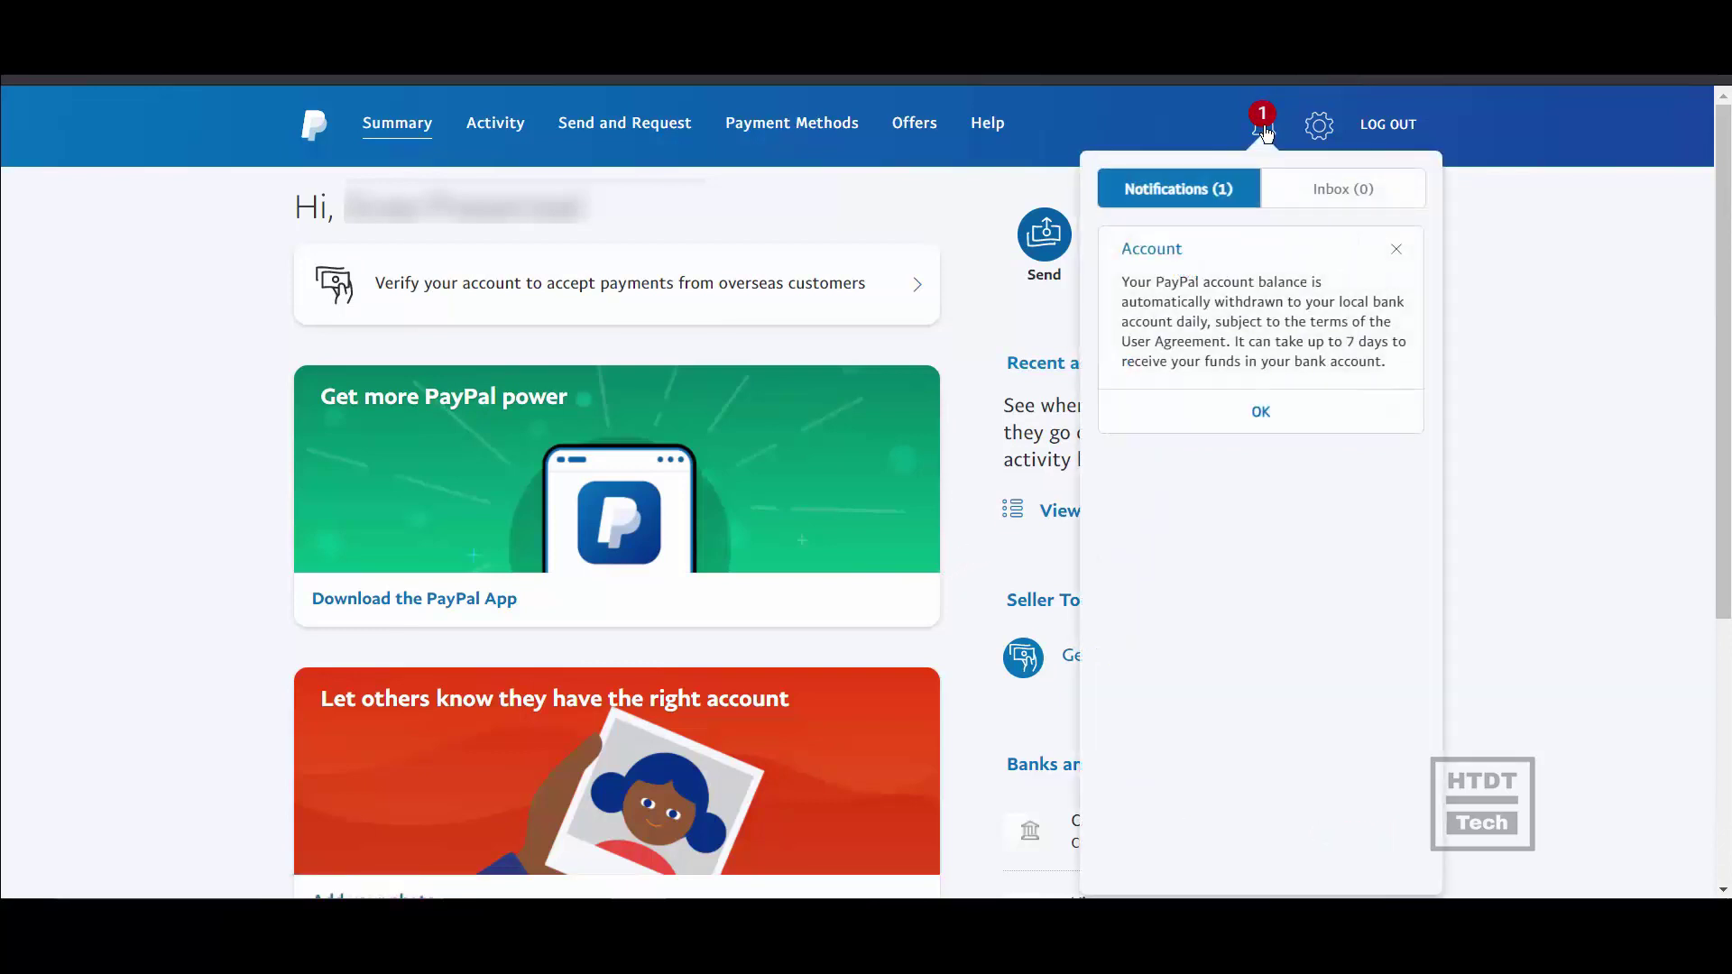